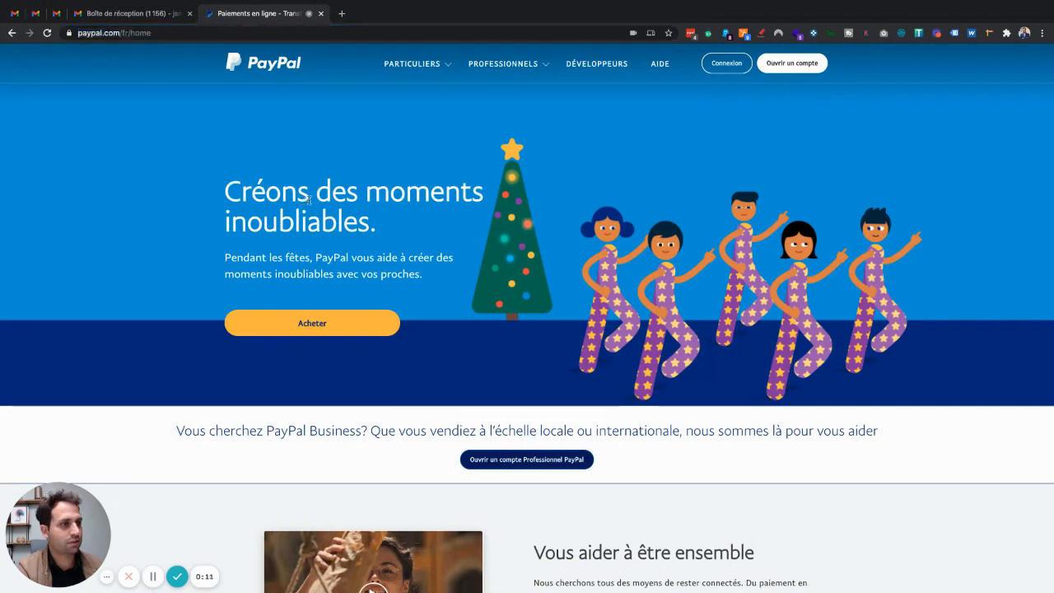
# Step: Open the PayPal account sign-up page from 'Ouvrir un compte' on the home page
pyautogui.click(793, 64)
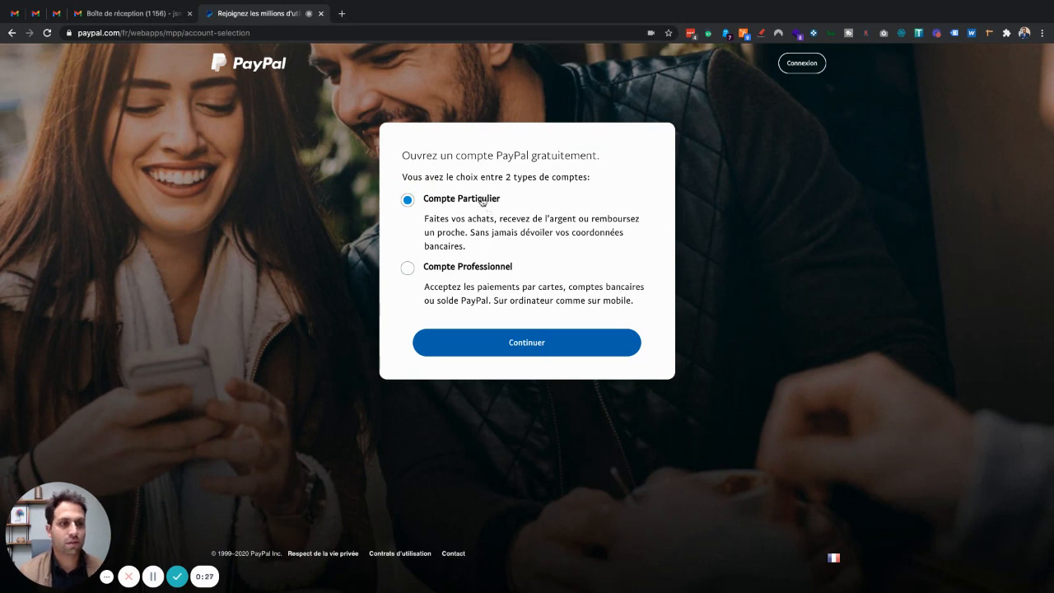
# Step: Choose 'Compte Professionnel' as the account type and continue
pyautogui.click(484, 272)
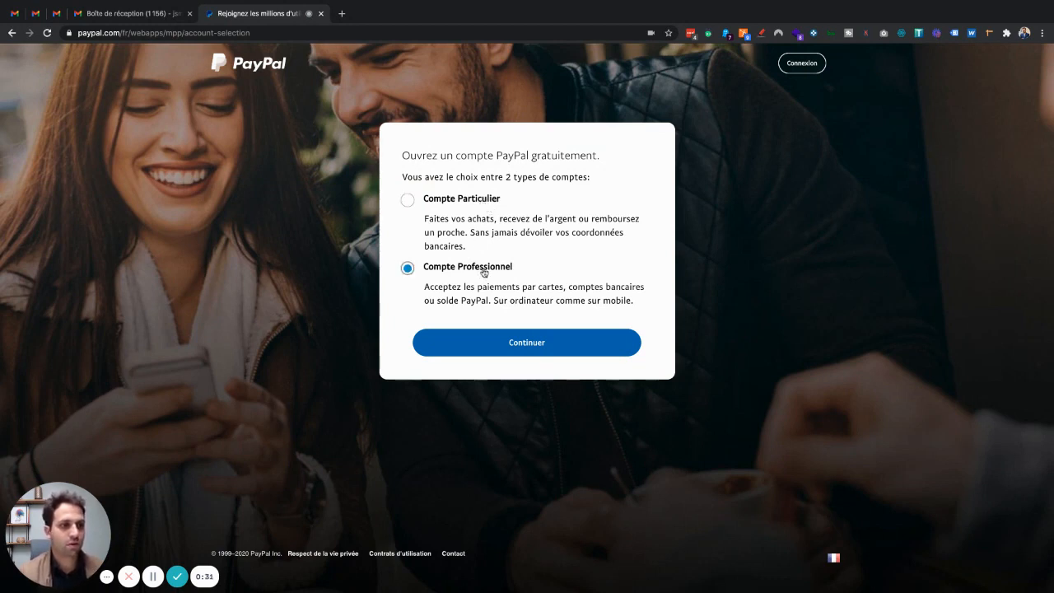
pyautogui.click(510, 341)
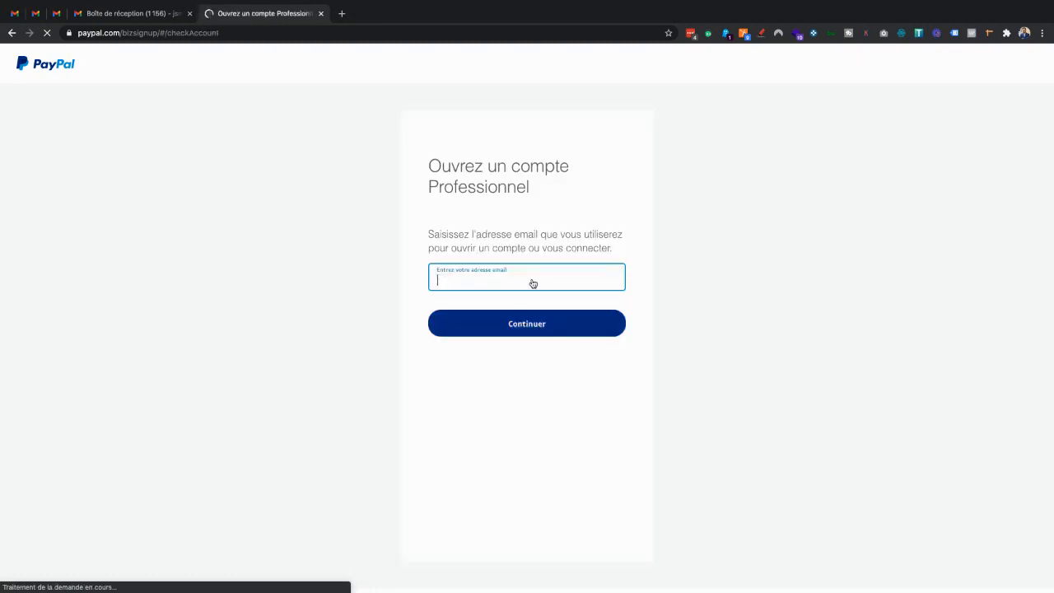
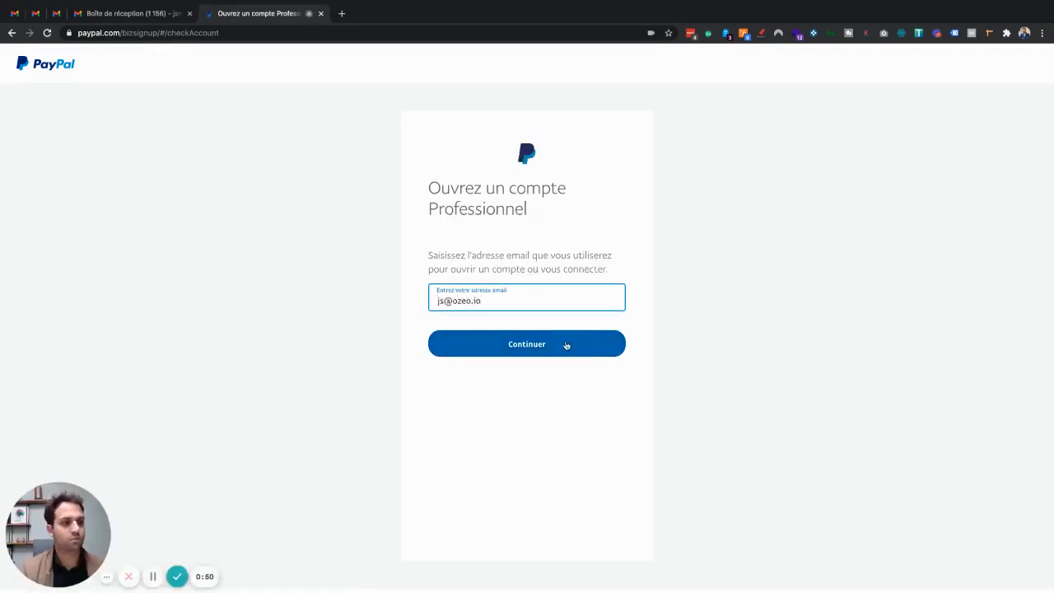
# Step: Enter the business e-mail address and continue
pyautogui.click(565, 345)
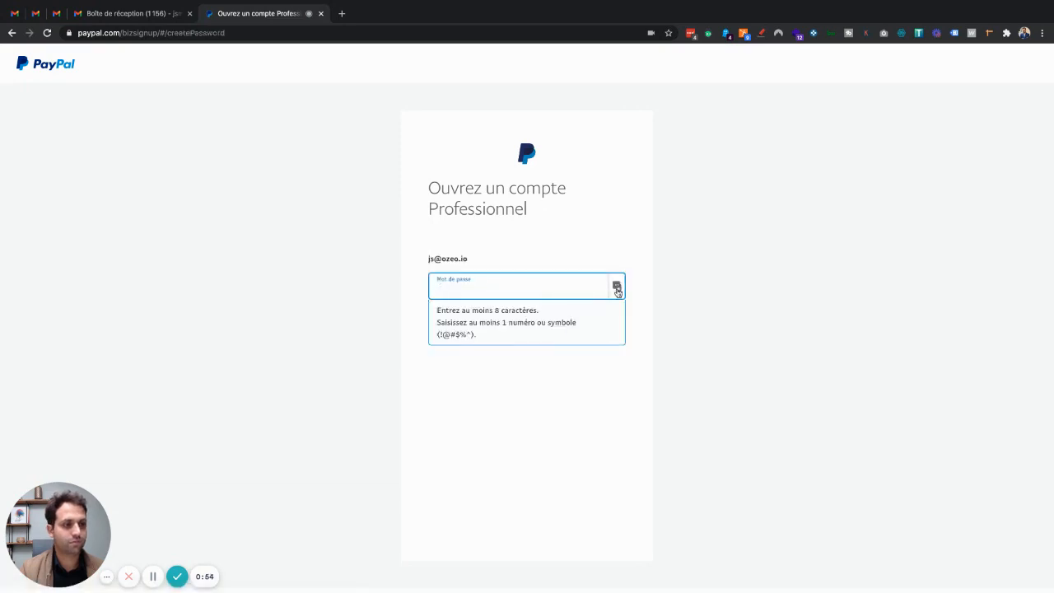
# Step: Generate a 12-character LastPass password, paste it as the account password and submit it
pyautogui.click(617, 288)
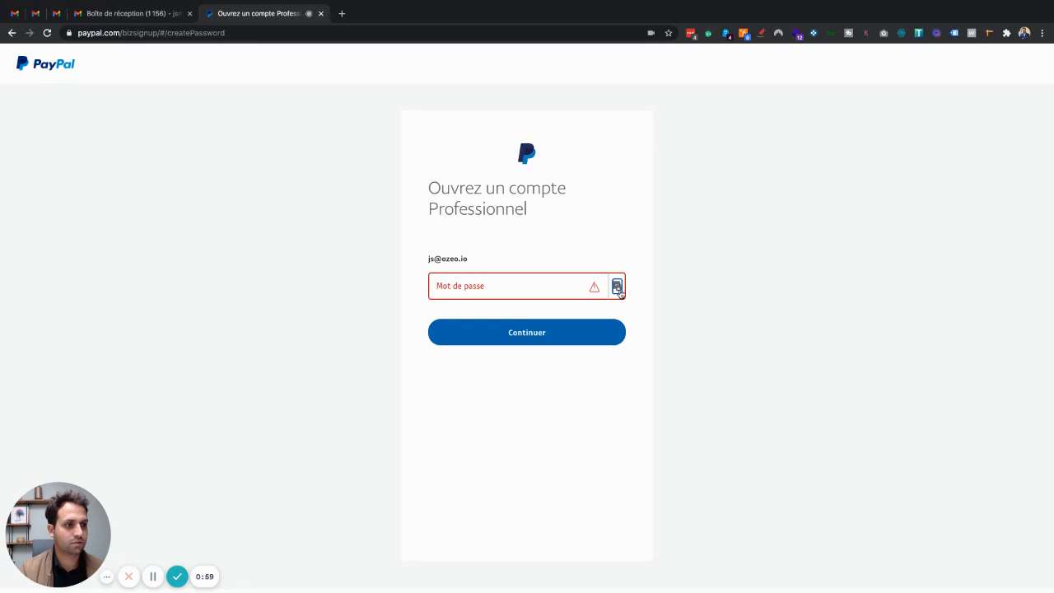
pyautogui.click(691, 33)
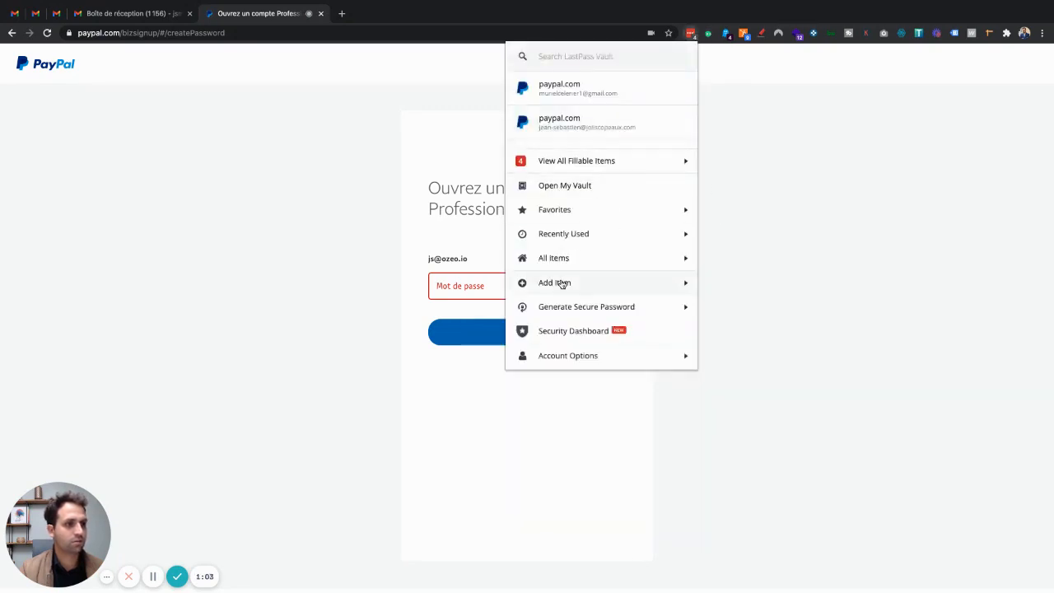
pyautogui.moveTo(560, 283); pyautogui.dragTo(560, 311)
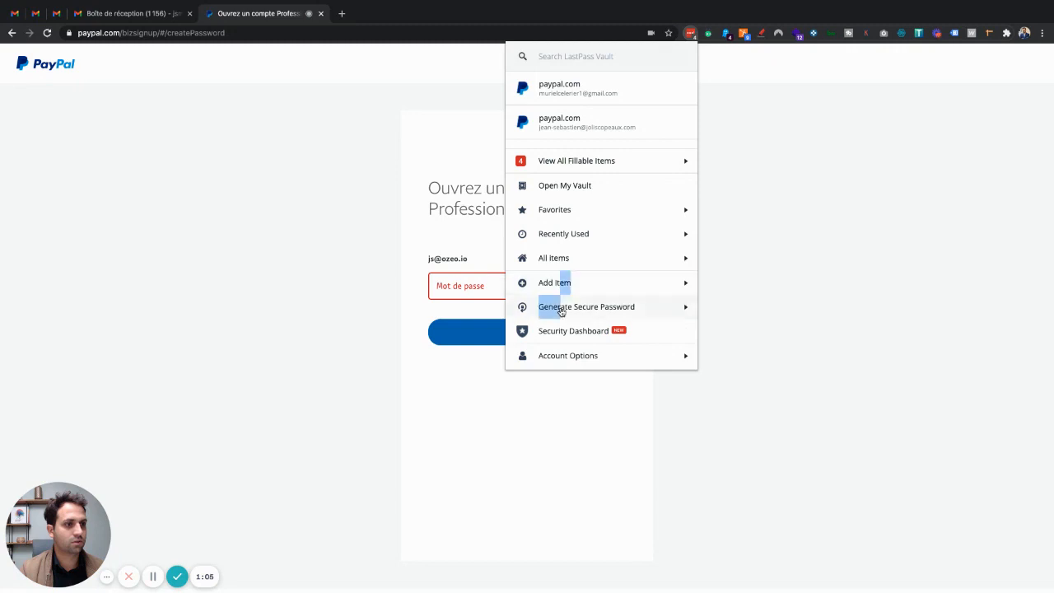
pyautogui.click(561, 310)
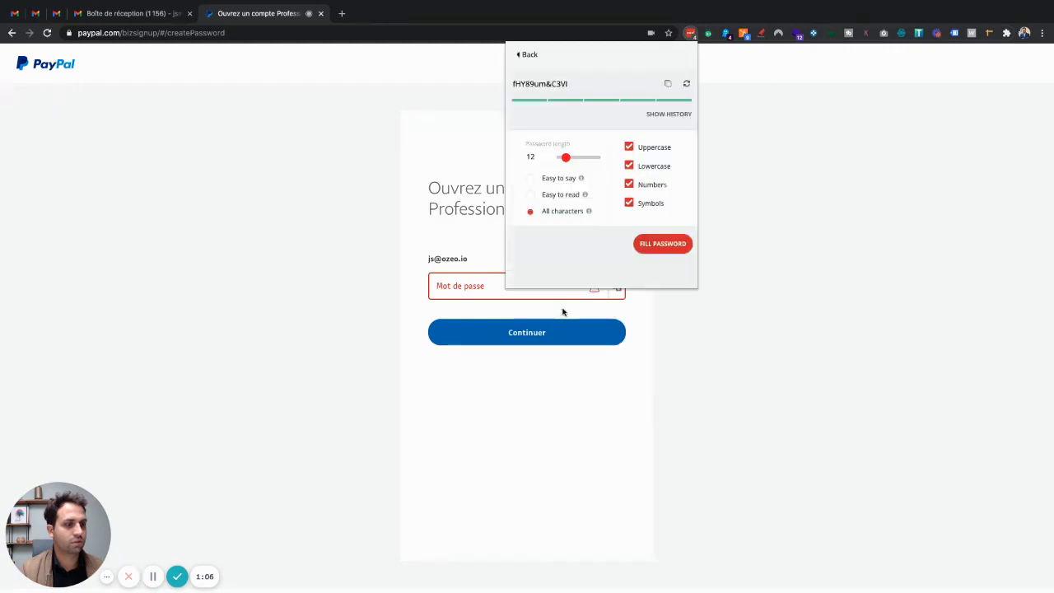
pyautogui.click(668, 83)
pyautogui.click(482, 285)
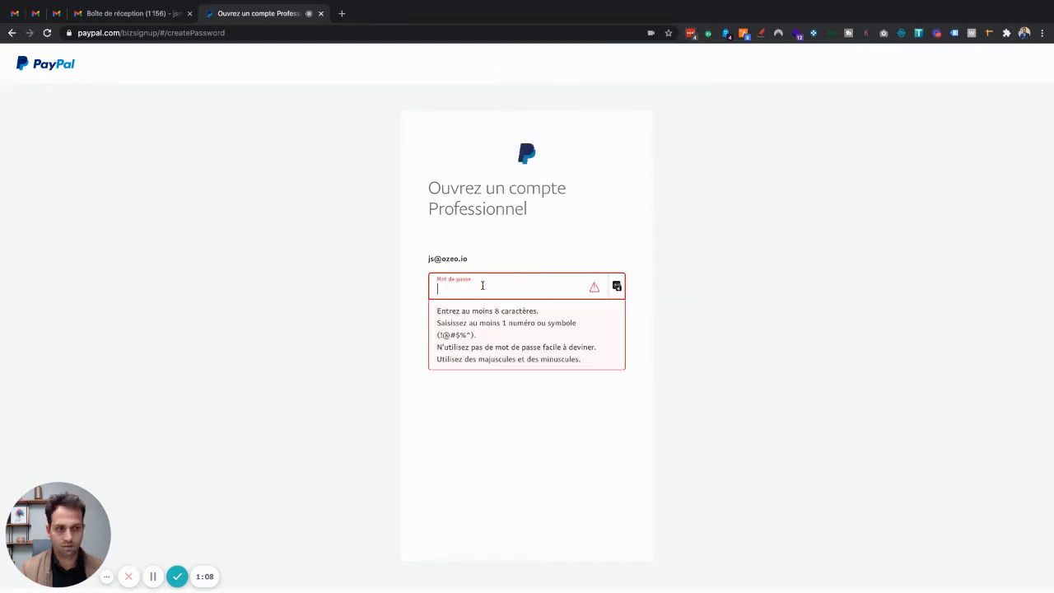
pyautogui.hotkey('ctrl', 'v')
pyautogui.click(539, 338)
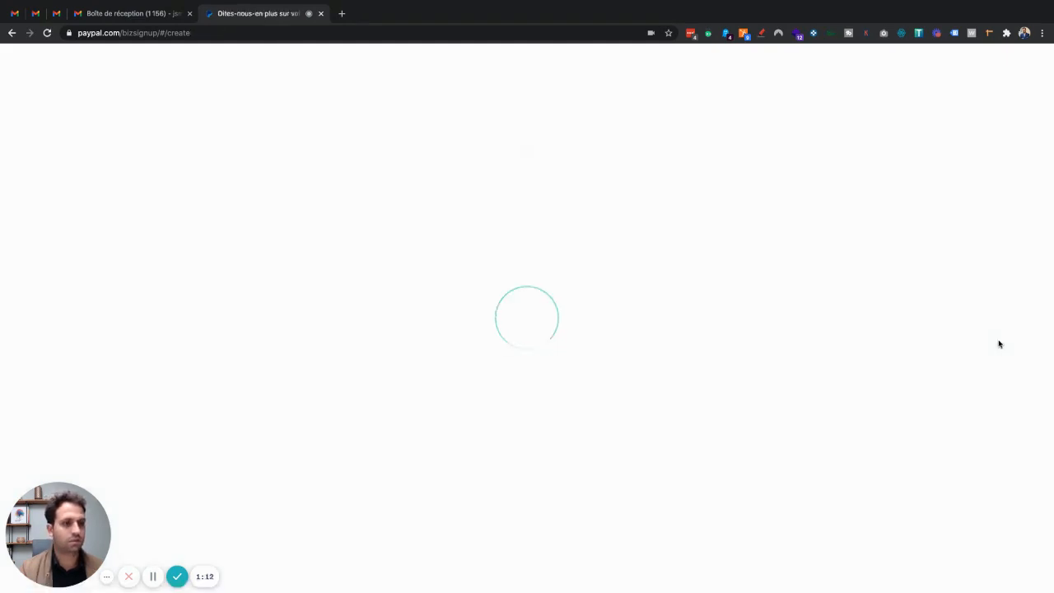
# Step: Save the new PayPal login to LastPass with the account e-mail as username
pyautogui.scroll(-1, 646, 295)
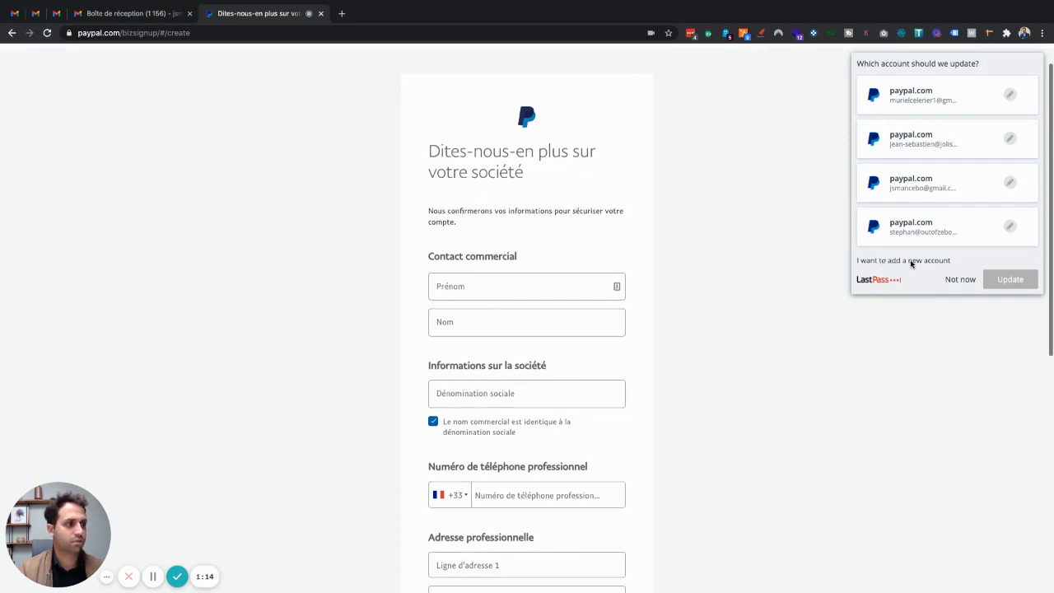
pyautogui.scroll(-1, 521, 293)
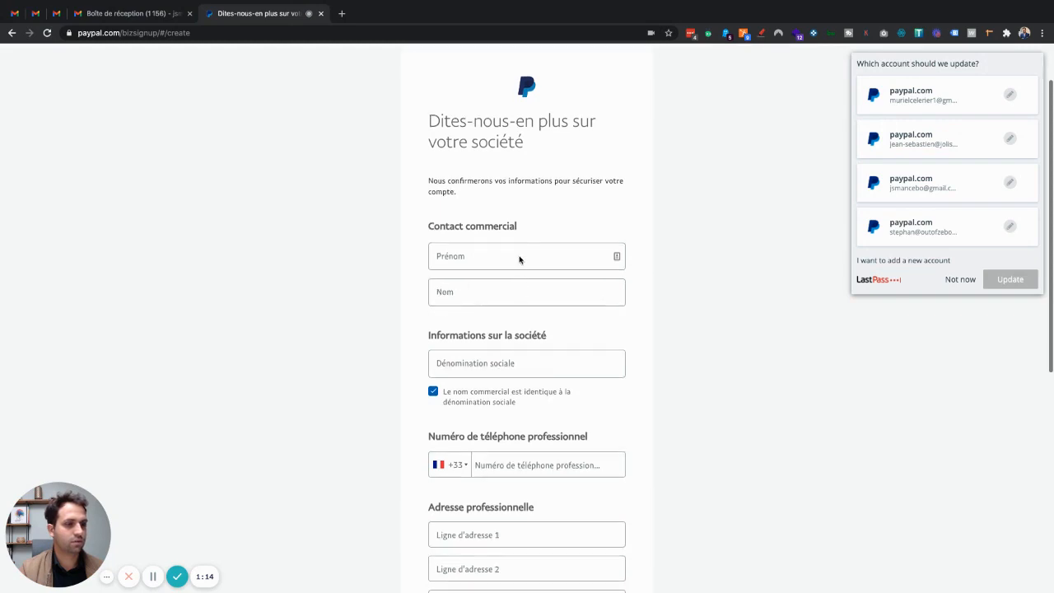
pyautogui.click(520, 258)
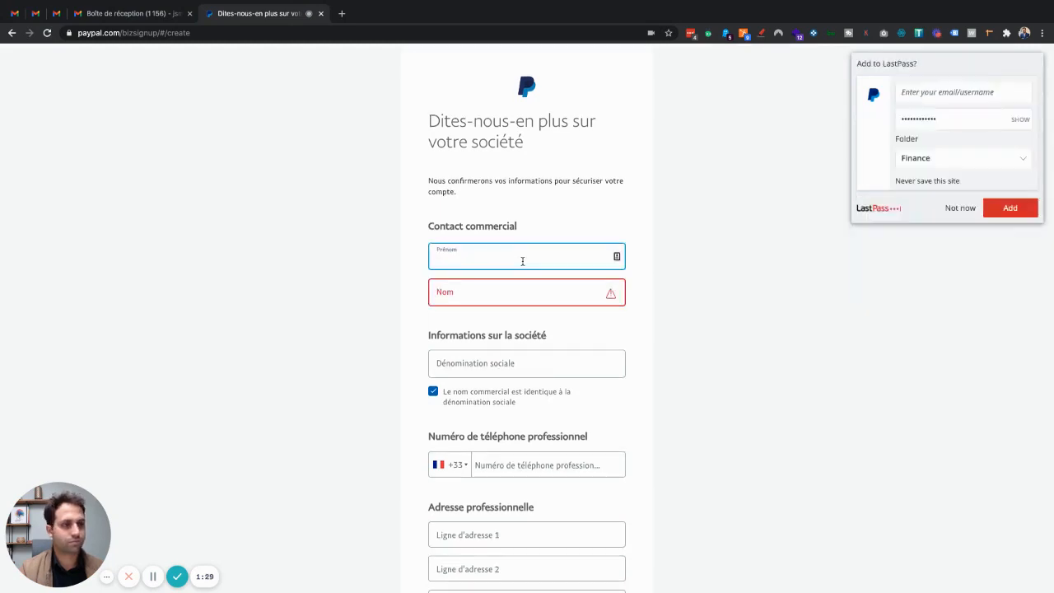
pyautogui.click(920, 96)
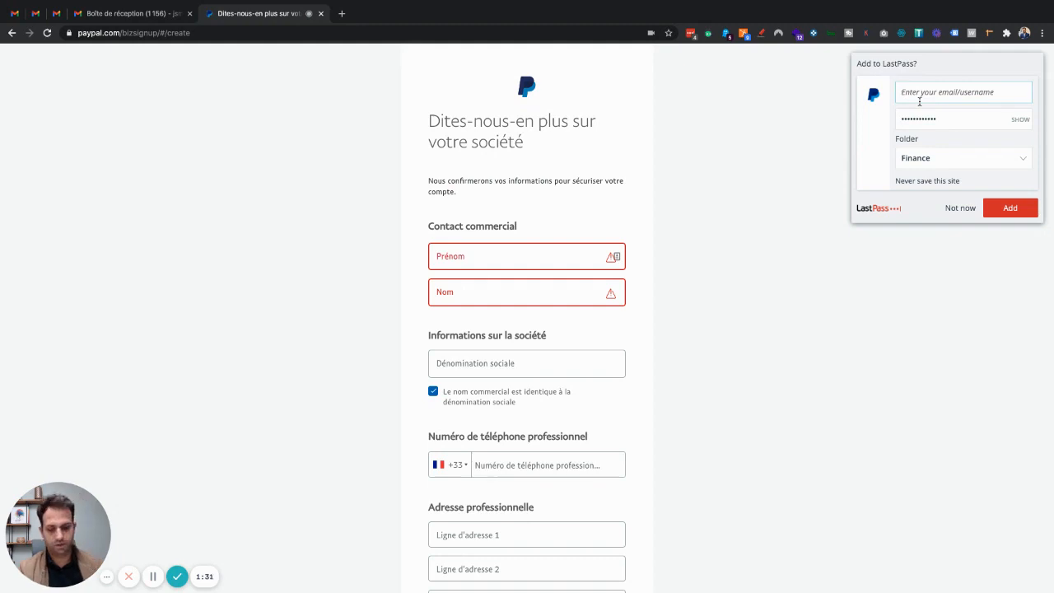
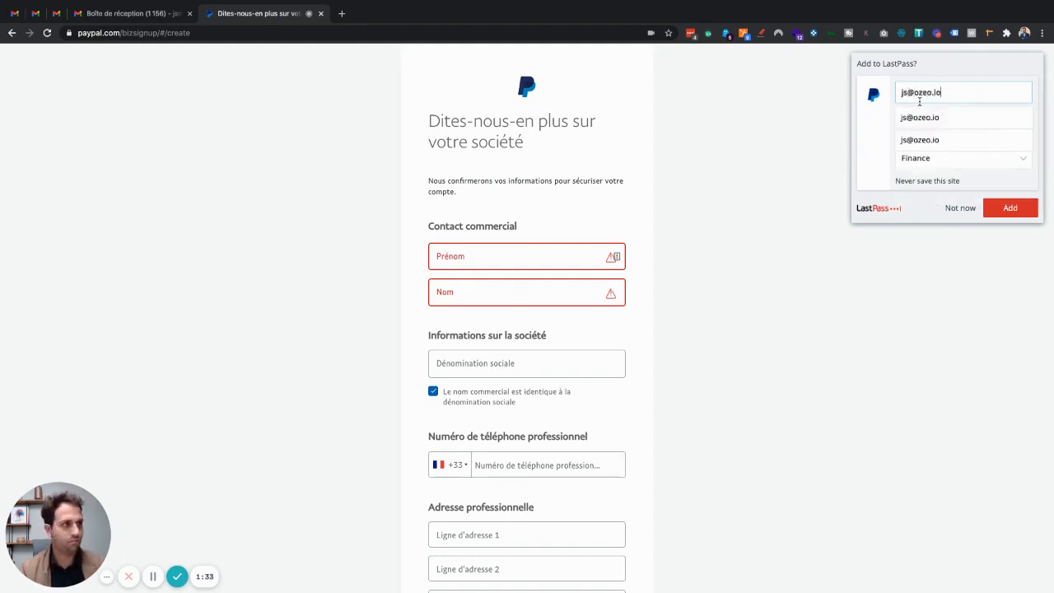
pyautogui.press('Return')
pyautogui.click(1011, 207)
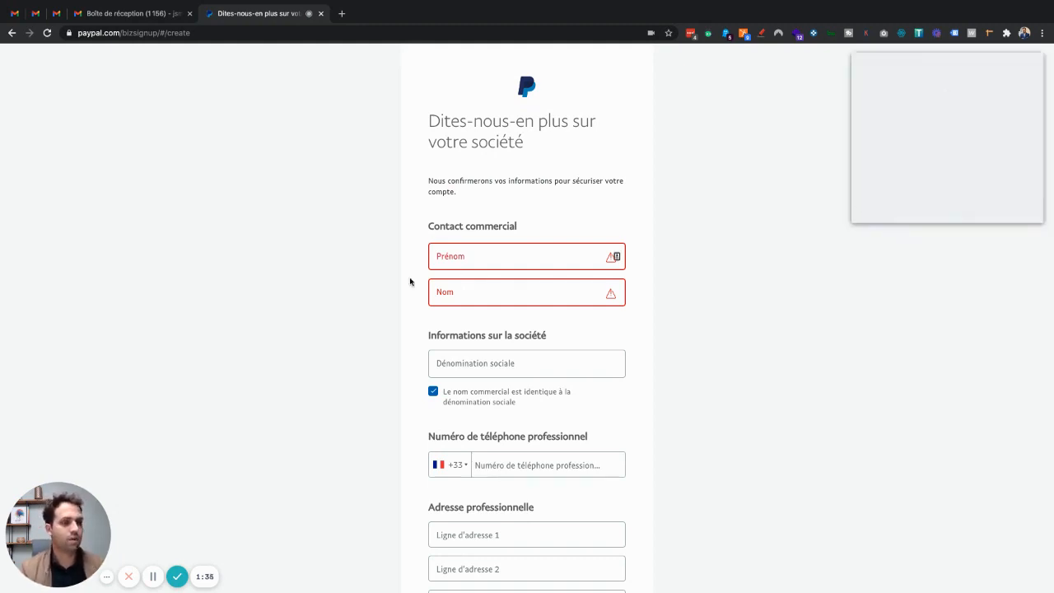
pyautogui.click(483, 260)
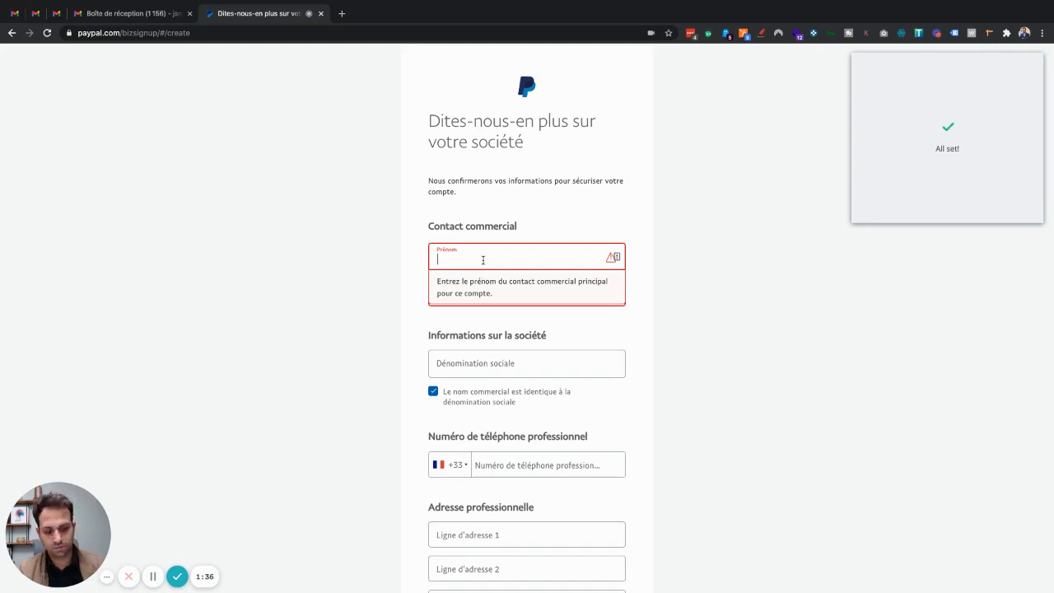
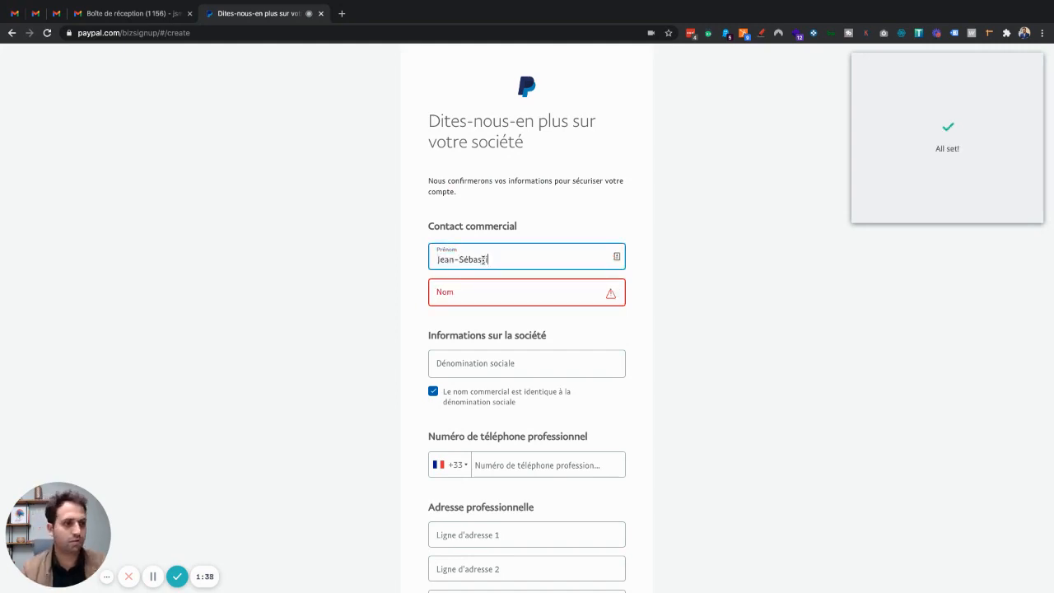
# Step: Enter the contact's first and last name and the company name 'Ozeo'
pyautogui.press('Tab')
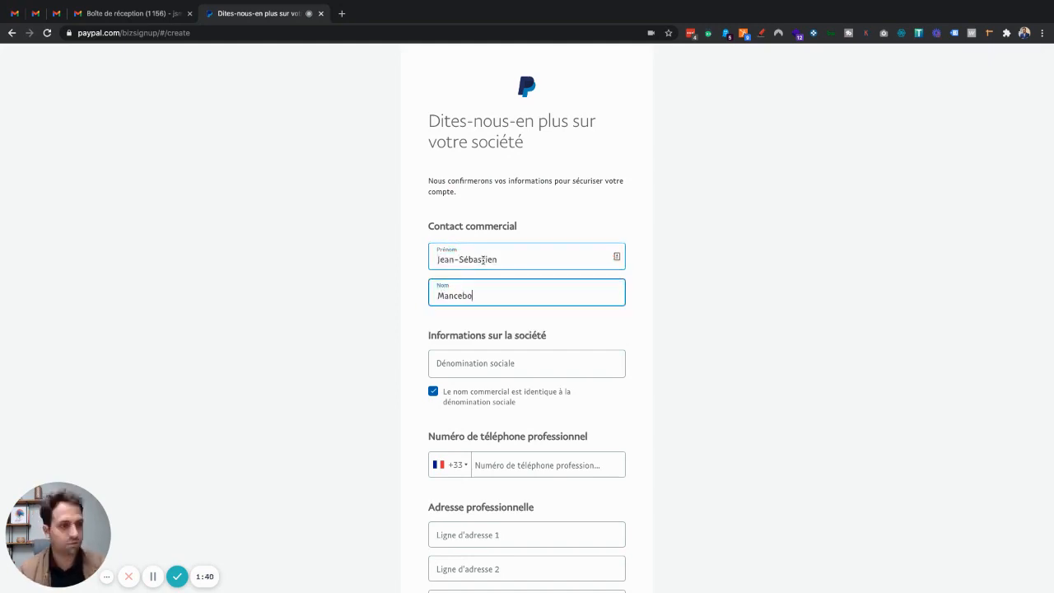
pyautogui.press('Tab')
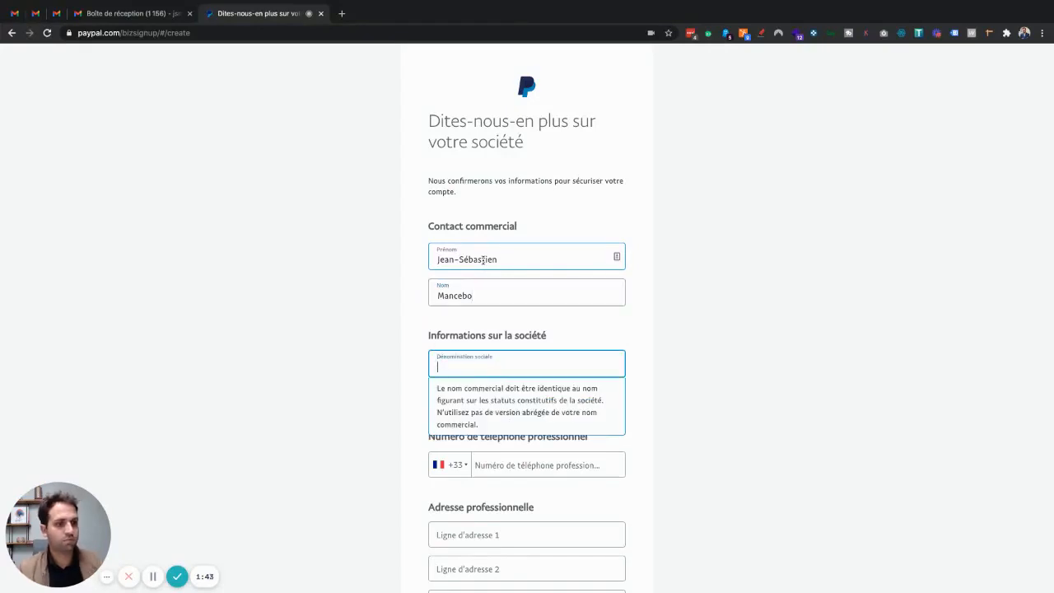
pyautogui.write('Ozeo')
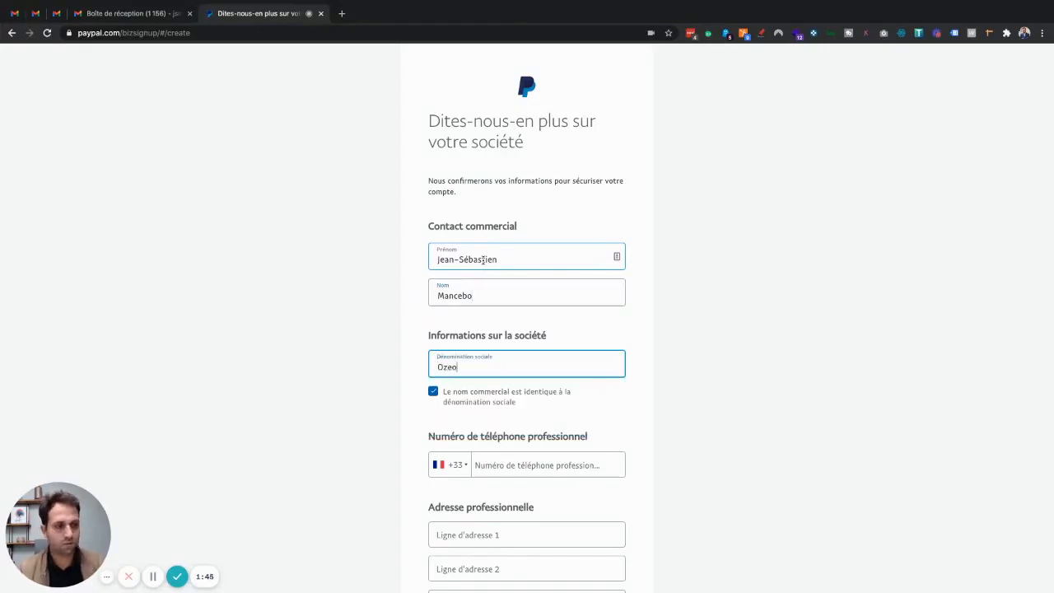
# Step: Enter the +33 business phone number in the company form
pyautogui.scroll(-1, 576, 370)
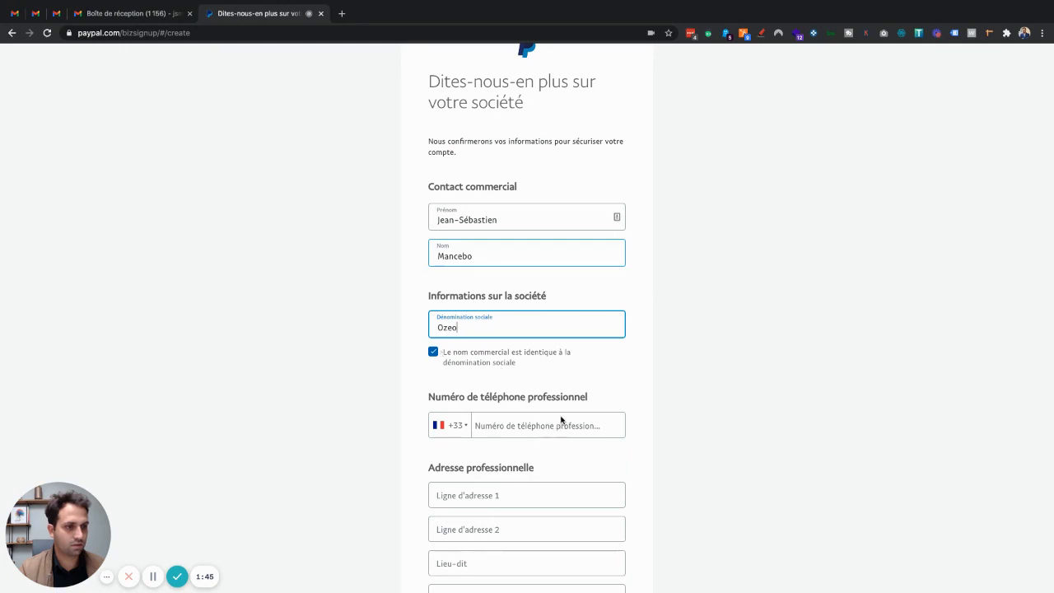
pyautogui.write('7')
pyautogui.click(504, 427)
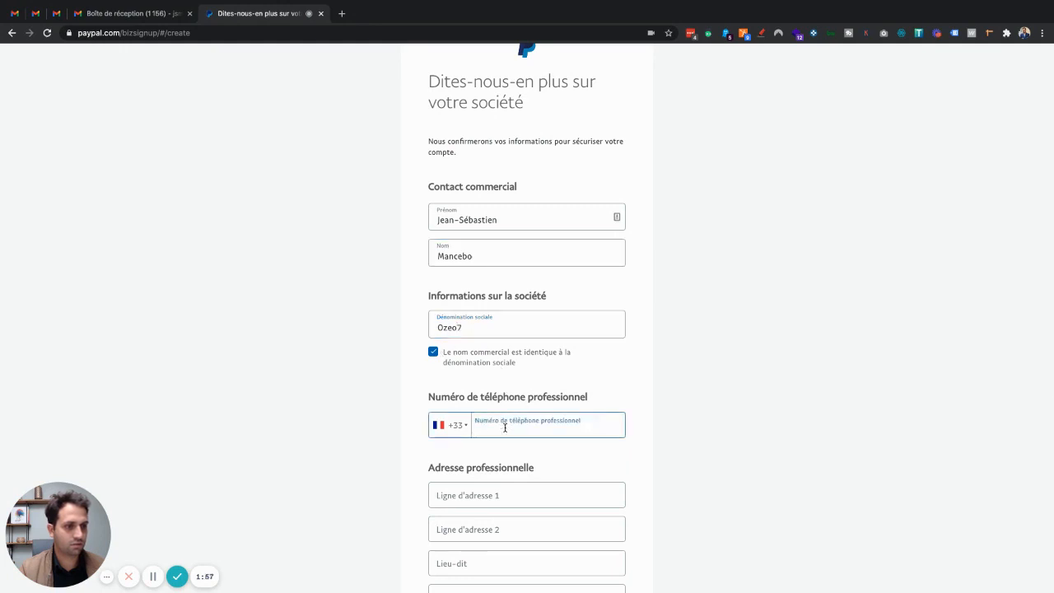
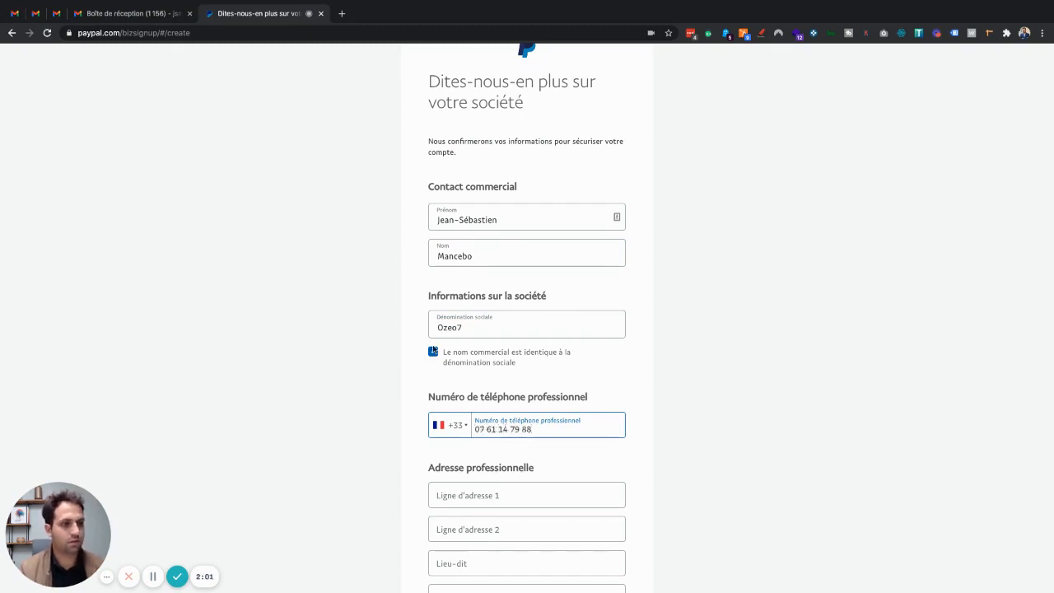
pyautogui.click(463, 326)
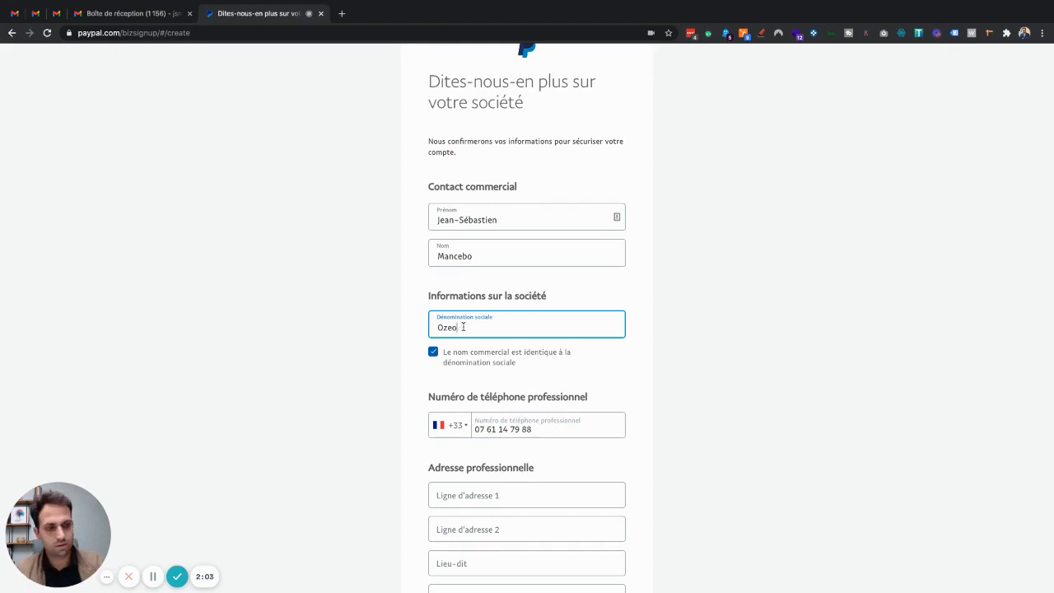
pyautogui.scroll(-1, 411, 331)
# Step: Fill in the business street address, postal code and town
pyautogui.click(478, 458)
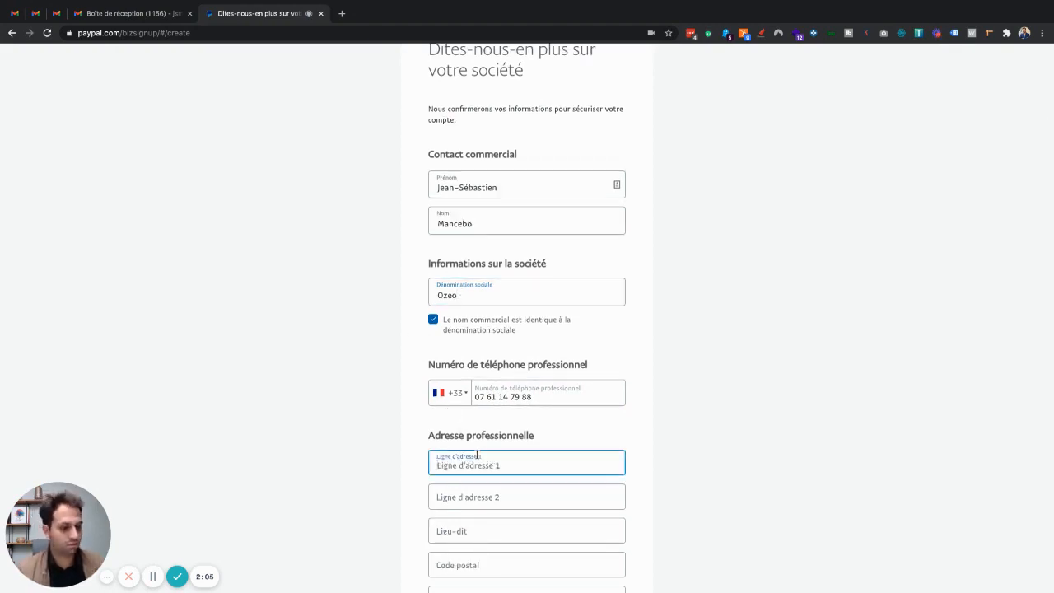
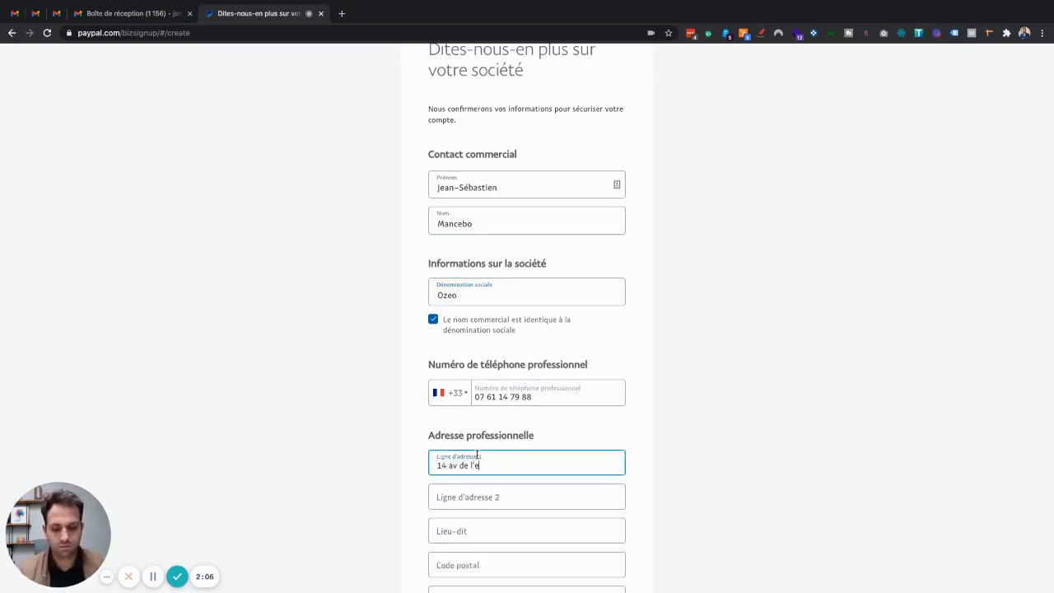
pyautogui.press('Tab')
pyautogui.press('Tab')
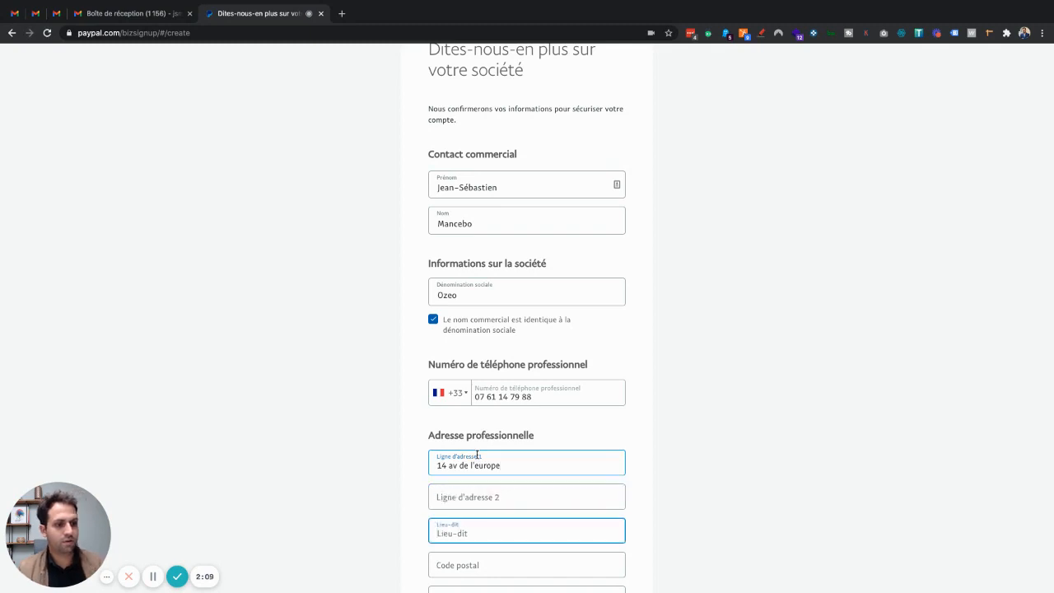
pyautogui.press('Tab')
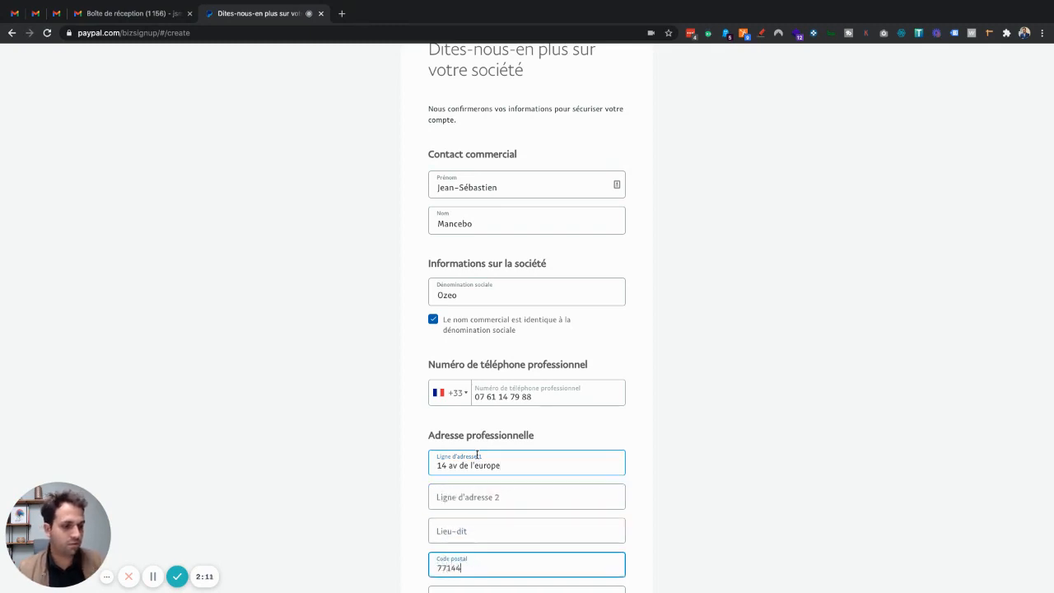
pyautogui.press('Tab')
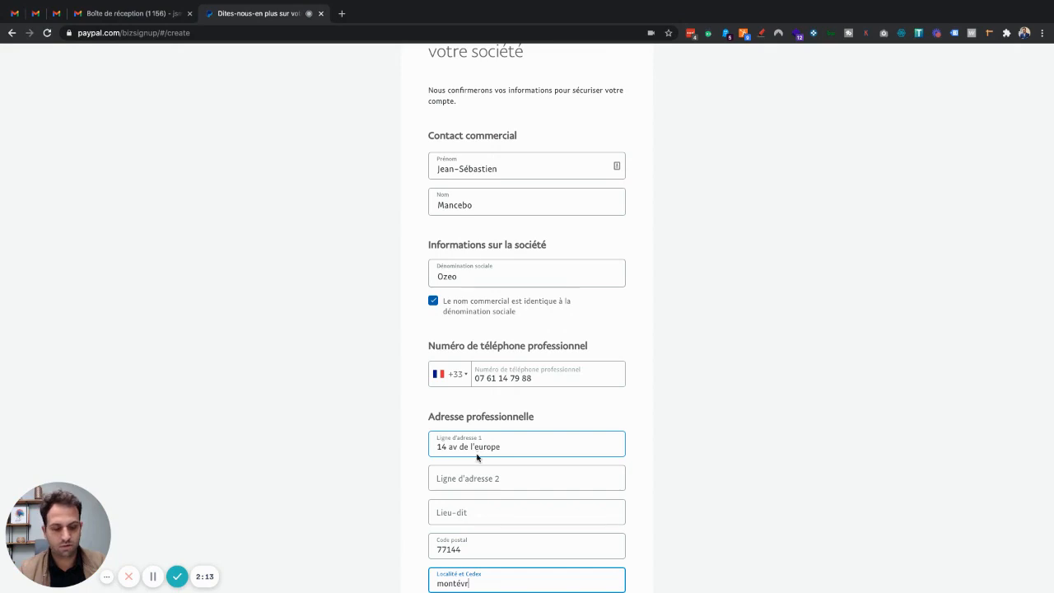
pyautogui.scroll(-4, 478, 456)
pyautogui.click(499, 285)
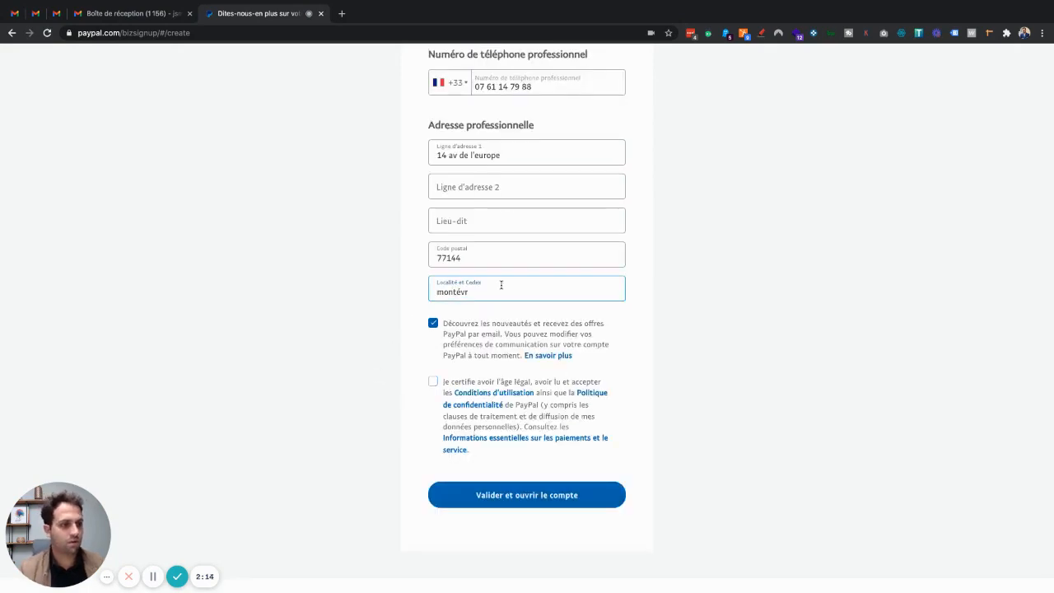
pyautogui.write('ain')
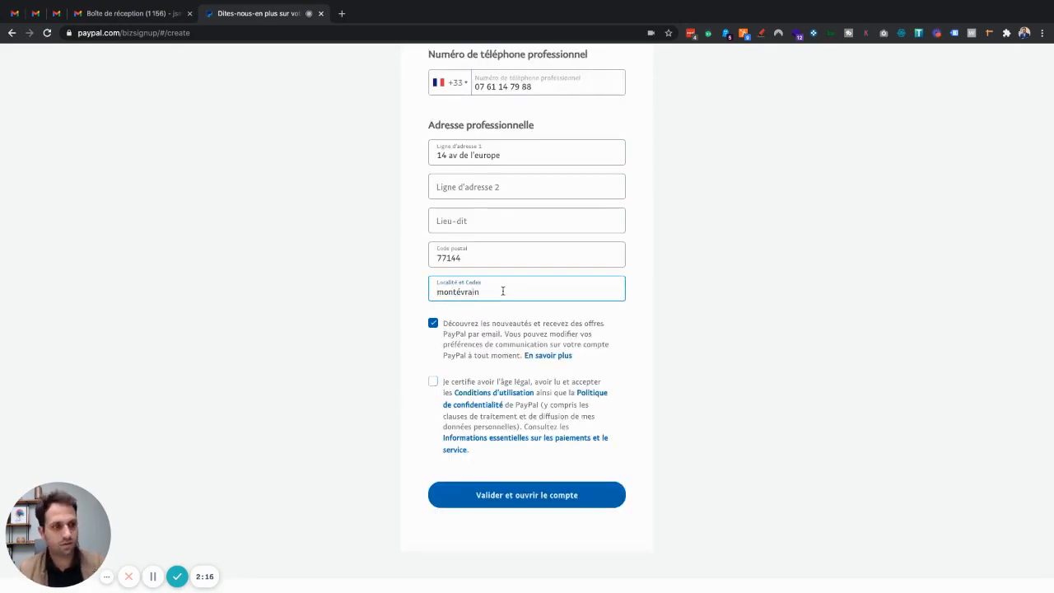
# Step: Untick the PayPal news and offers emails, accept the terms, and submit the company details
pyautogui.click(433, 322)
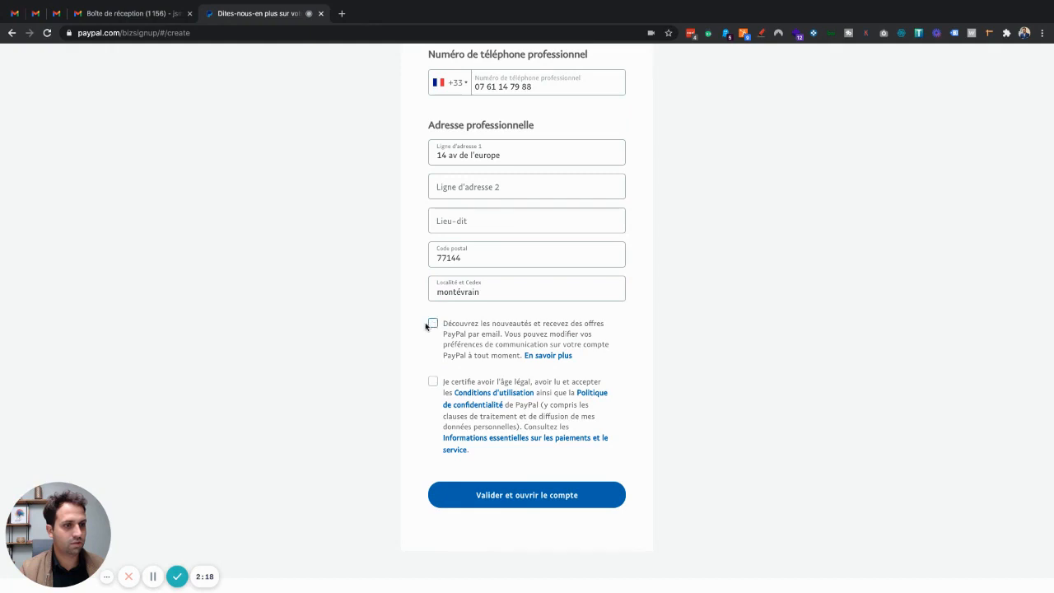
pyautogui.scroll(-1, 400, 292)
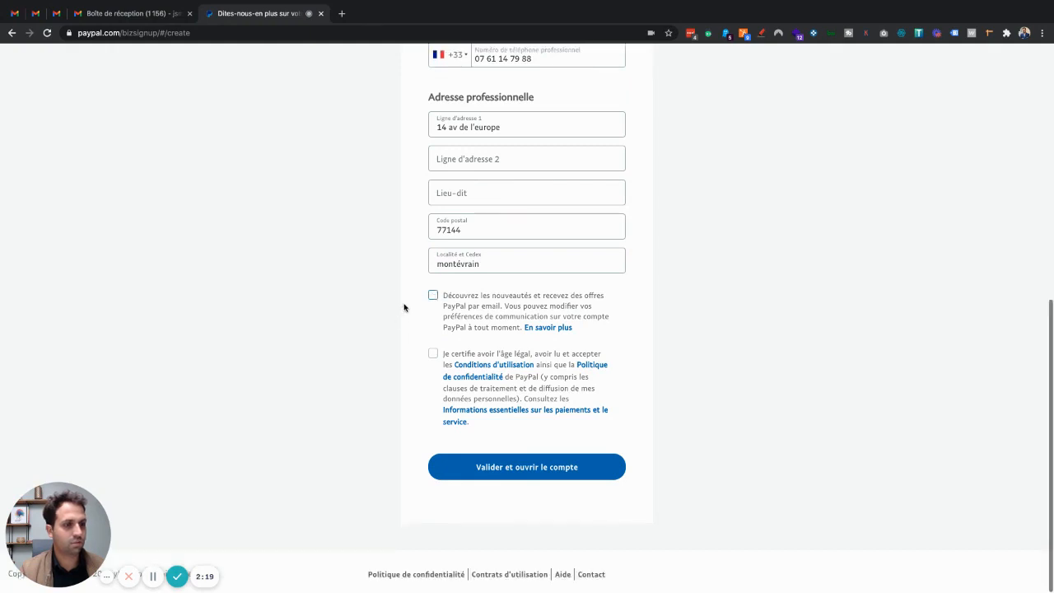
pyautogui.click(433, 354)
pyautogui.click(532, 468)
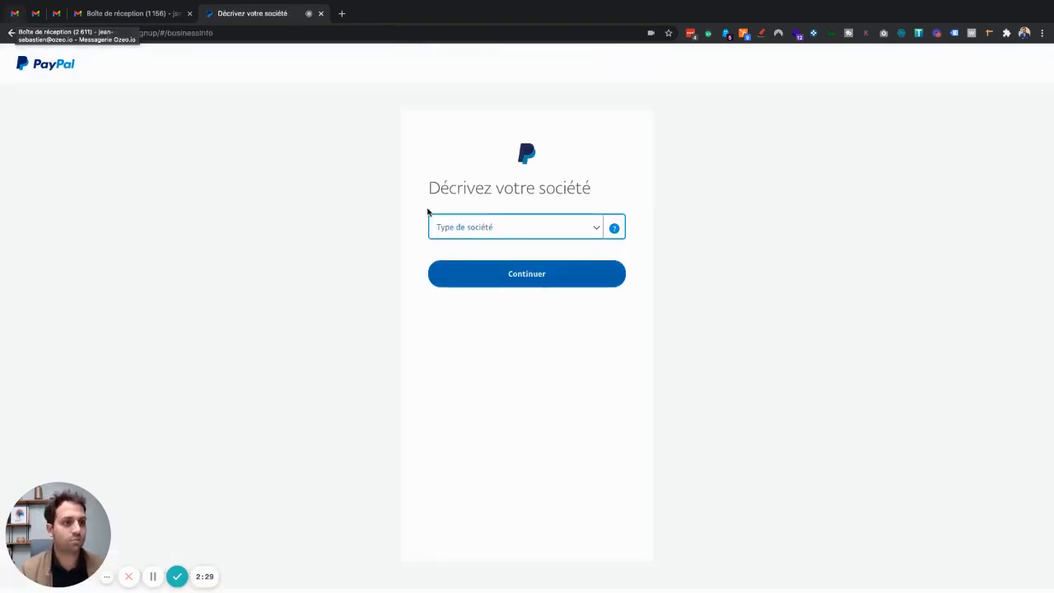
# Step: Set the company type to 'Organisme à but non lucratif'
pyautogui.click(594, 230)
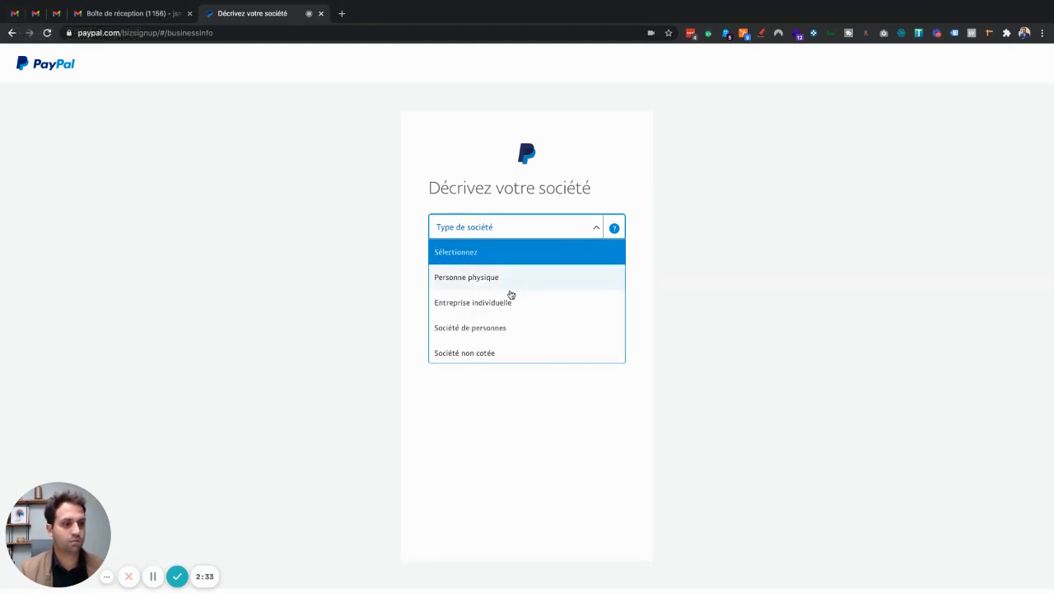
pyautogui.scroll(-3, 500, 334)
pyautogui.scroll(-2, 503, 335)
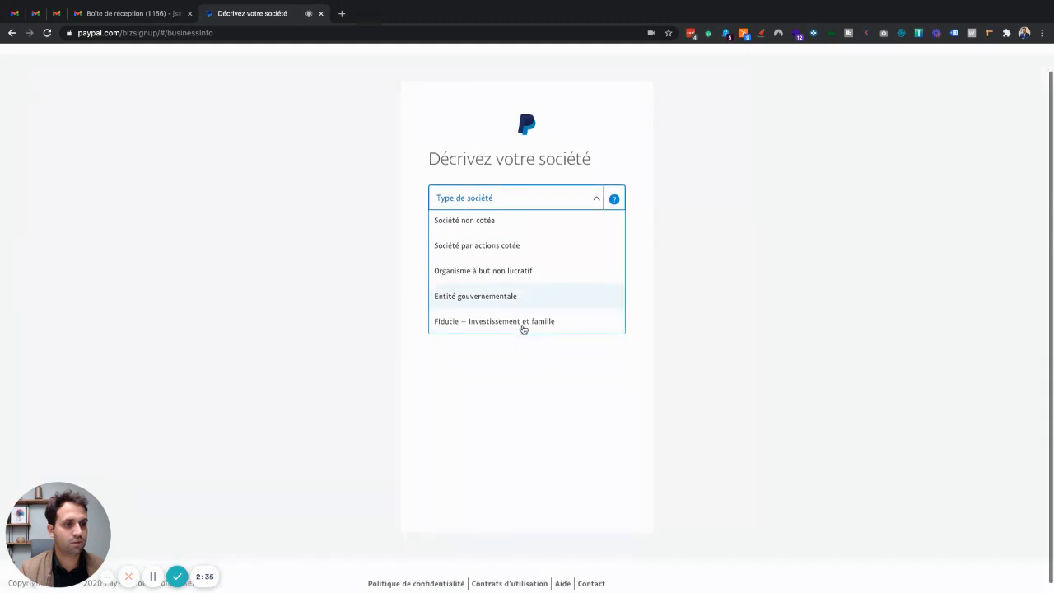
pyautogui.click(478, 270)
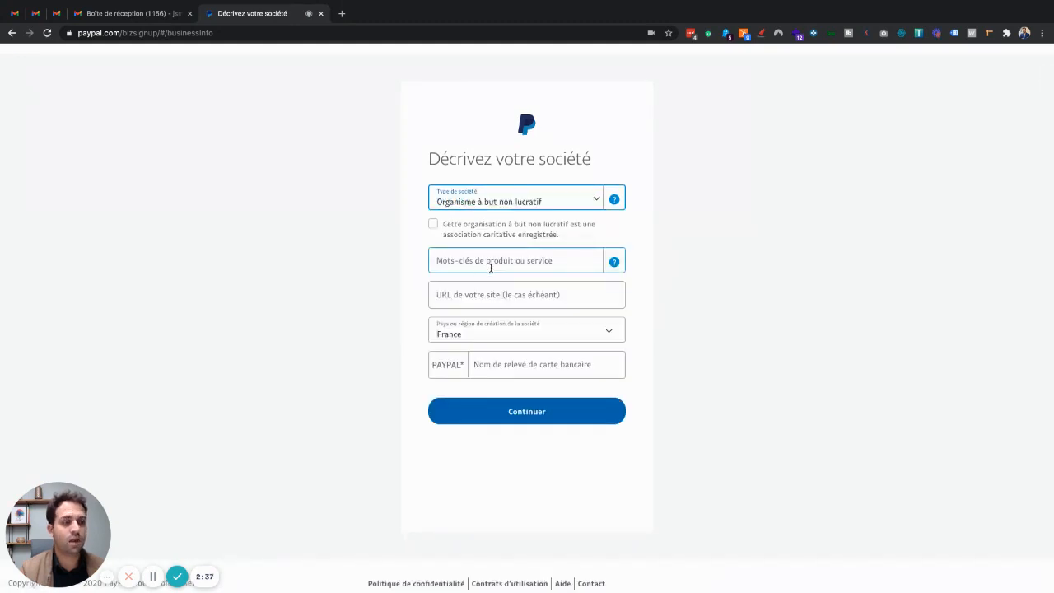
pyautogui.click(597, 201)
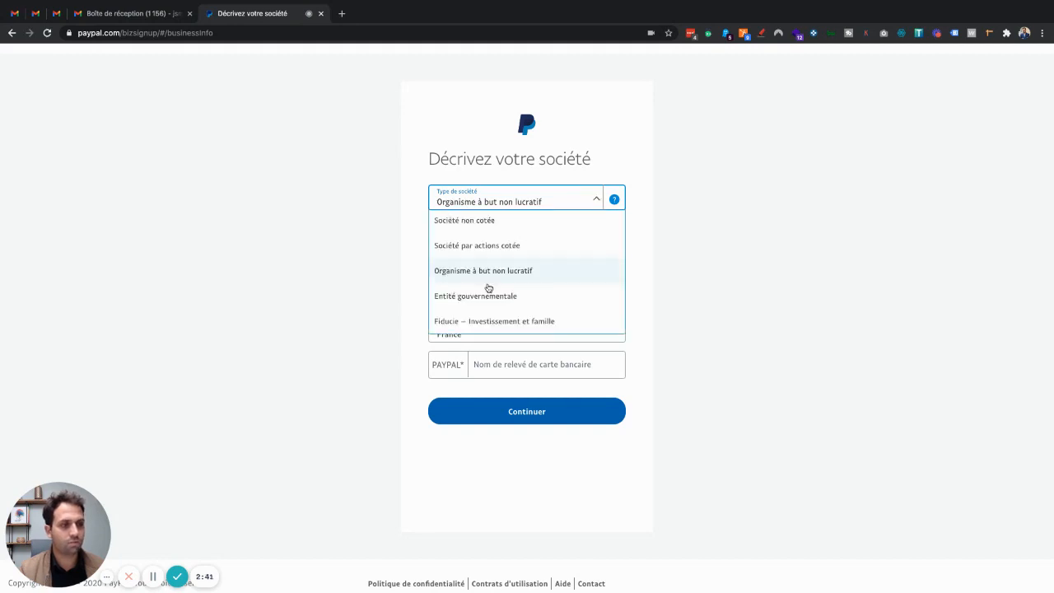
pyautogui.scroll(3, 489, 287)
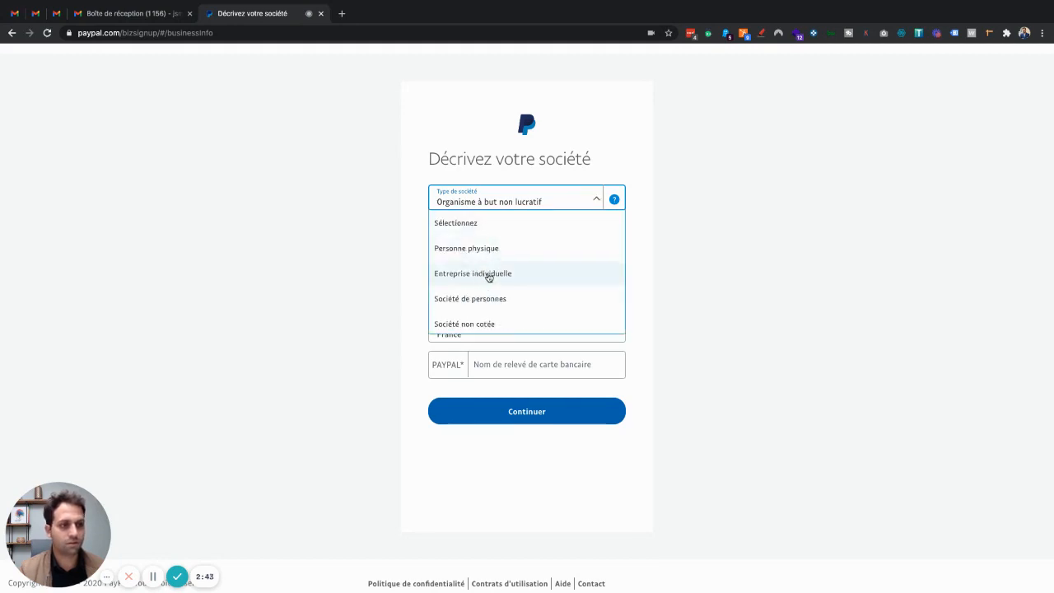
pyautogui.scroll(-1, 517, 300)
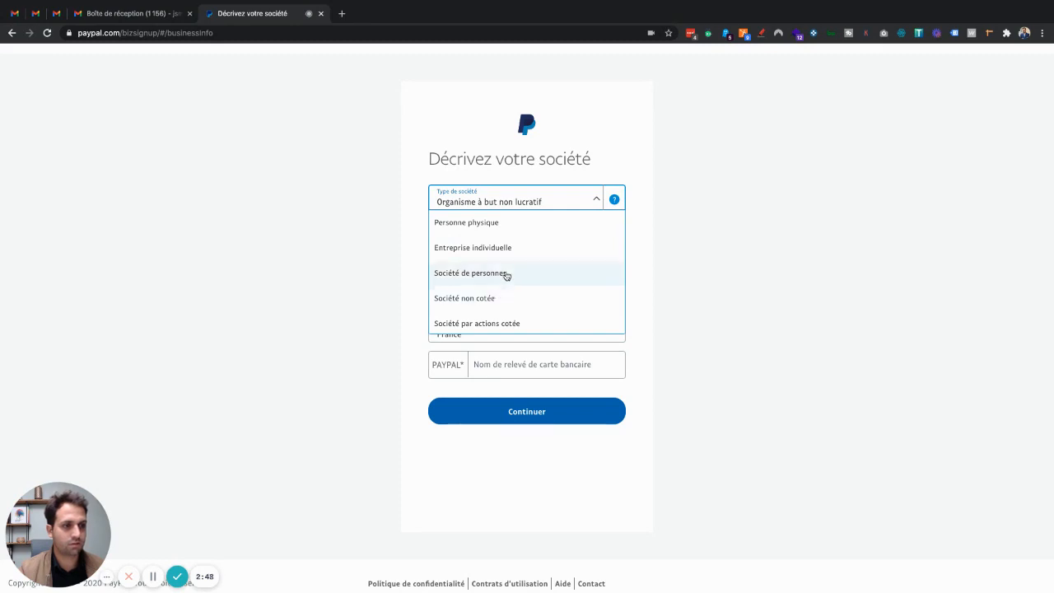
pyautogui.click(506, 272)
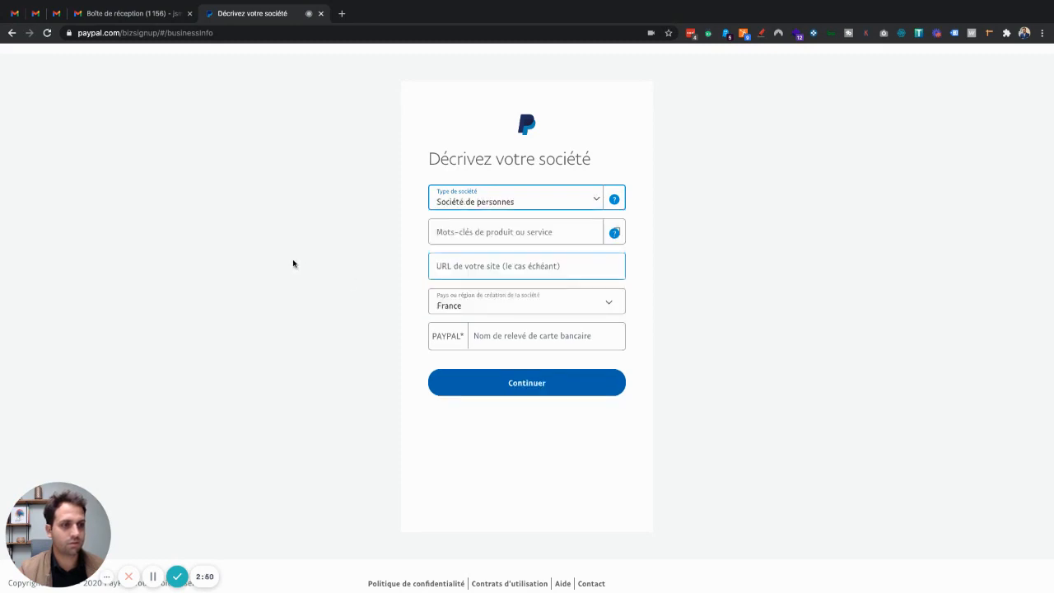
pyautogui.click(596, 202)
pyautogui.scroll(-3, 505, 303)
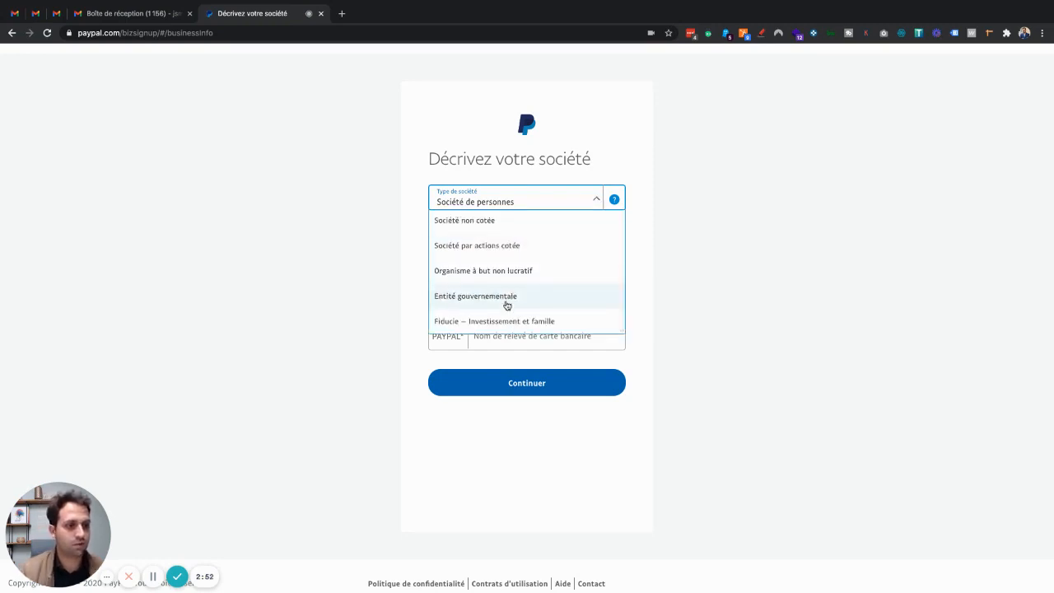
pyautogui.click(470, 271)
# Step: Search 'église' and pick 'Organismes religieux' as the business keyword
pyautogui.click(488, 259)
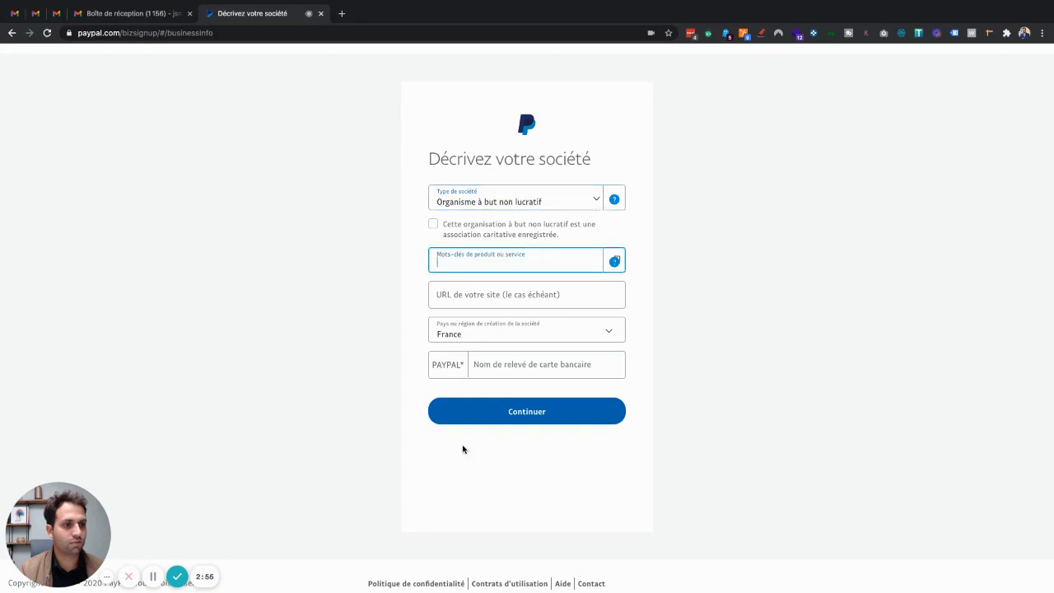
pyautogui.click(507, 297)
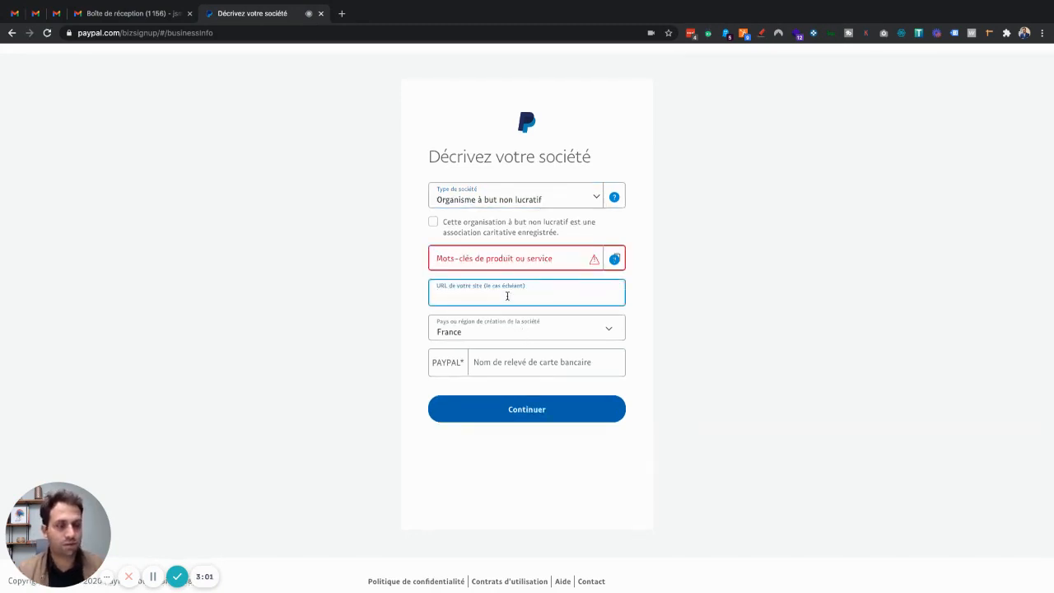
pyautogui.click(520, 259)
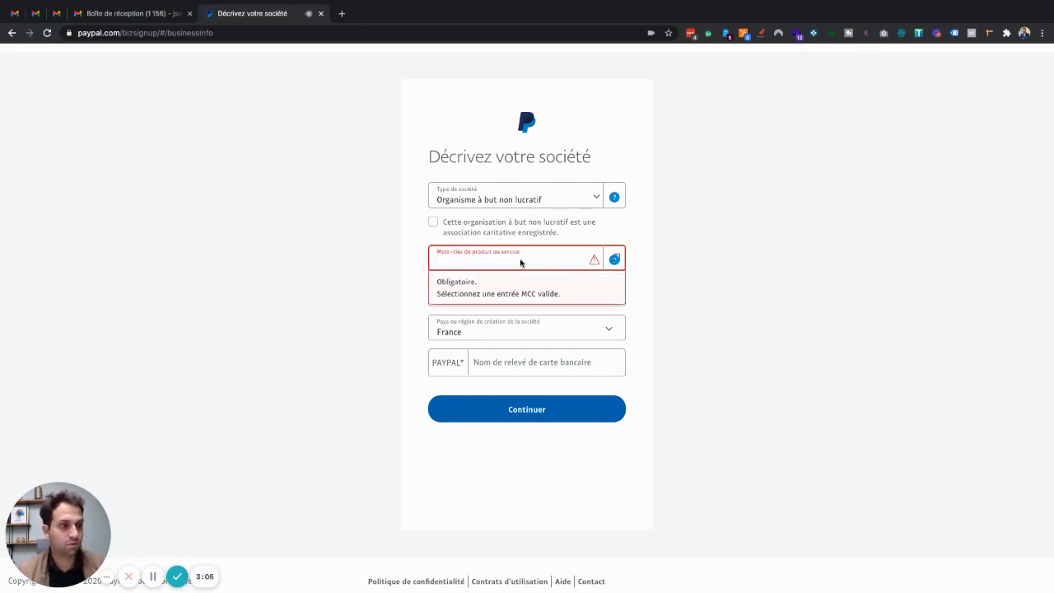
pyautogui.click(153, 576)
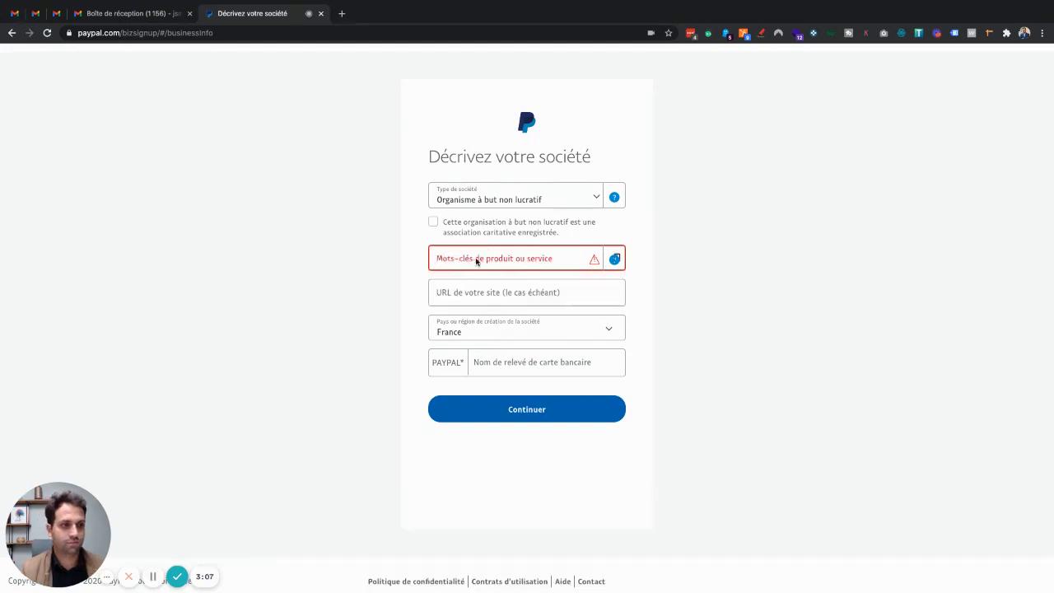
pyautogui.click(475, 262)
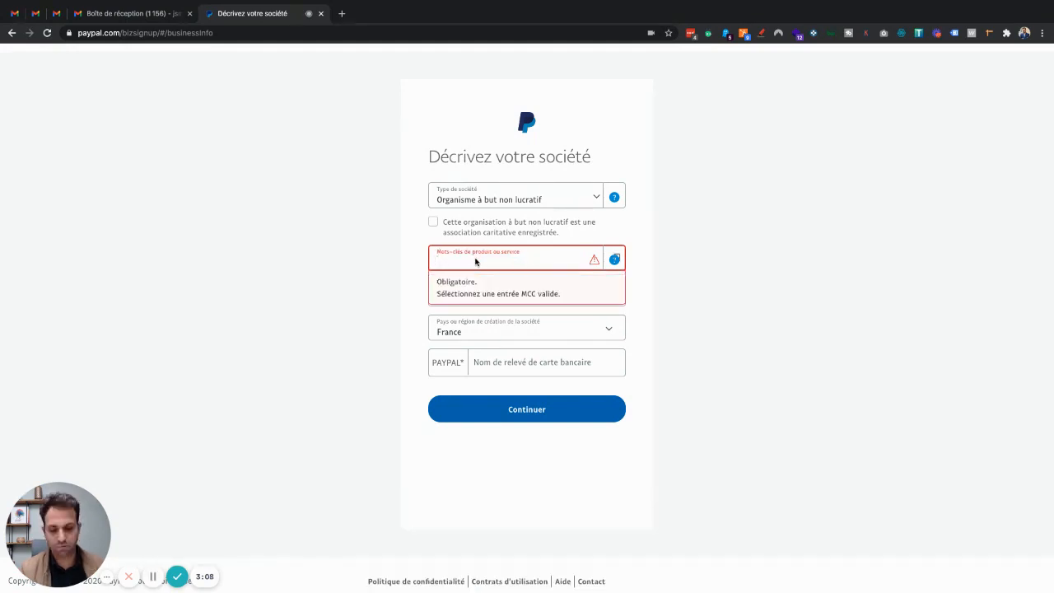
pyautogui.write('église')
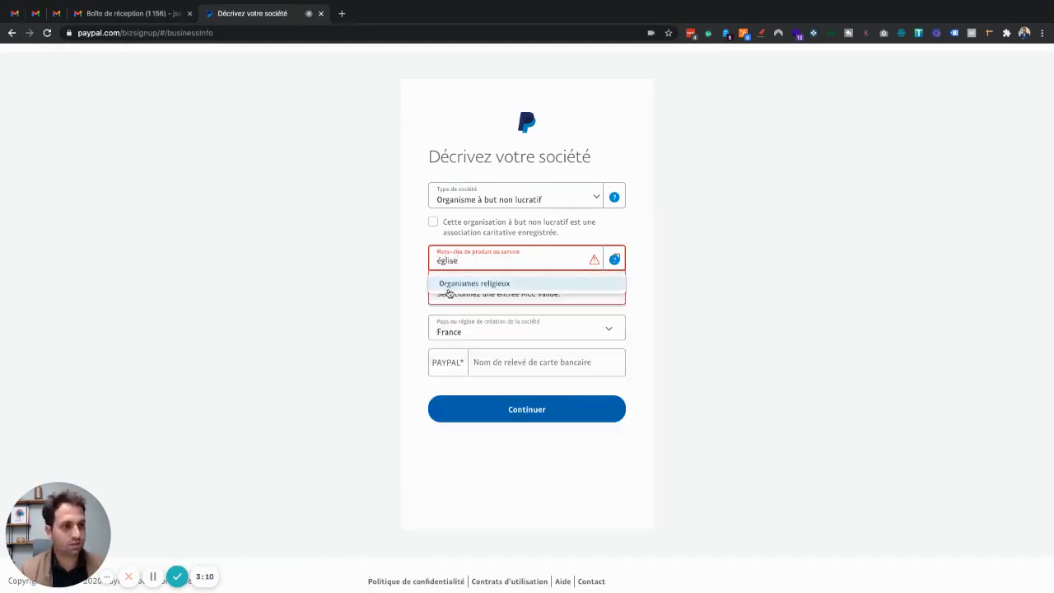
pyautogui.click(457, 286)
pyautogui.click(459, 294)
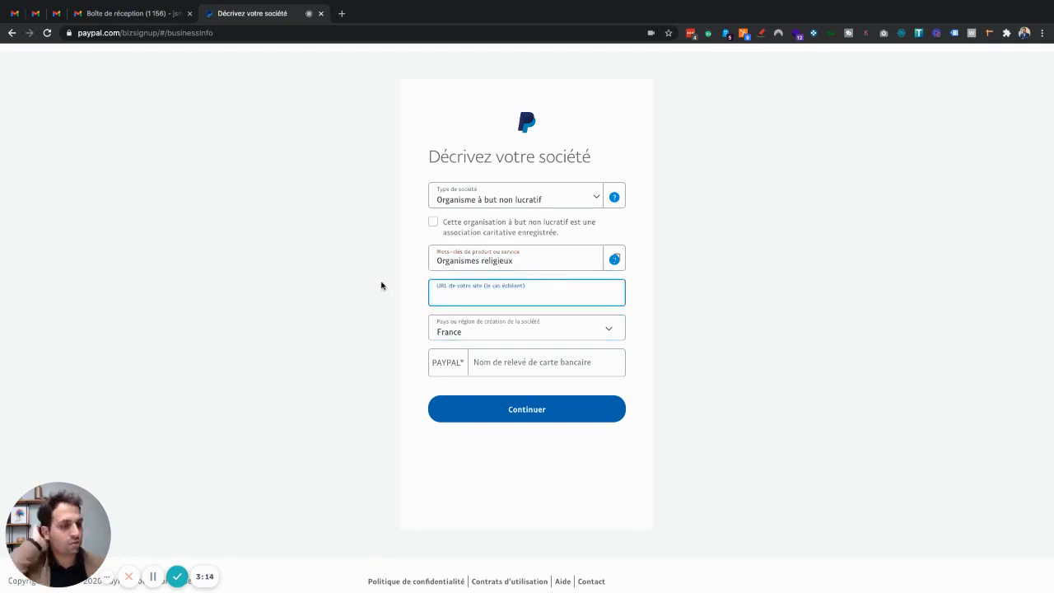
# Step: Keep France as country of incorporation, set statement name 'EGLISE LPP', and continue
pyautogui.scroll(-1, 380, 286)
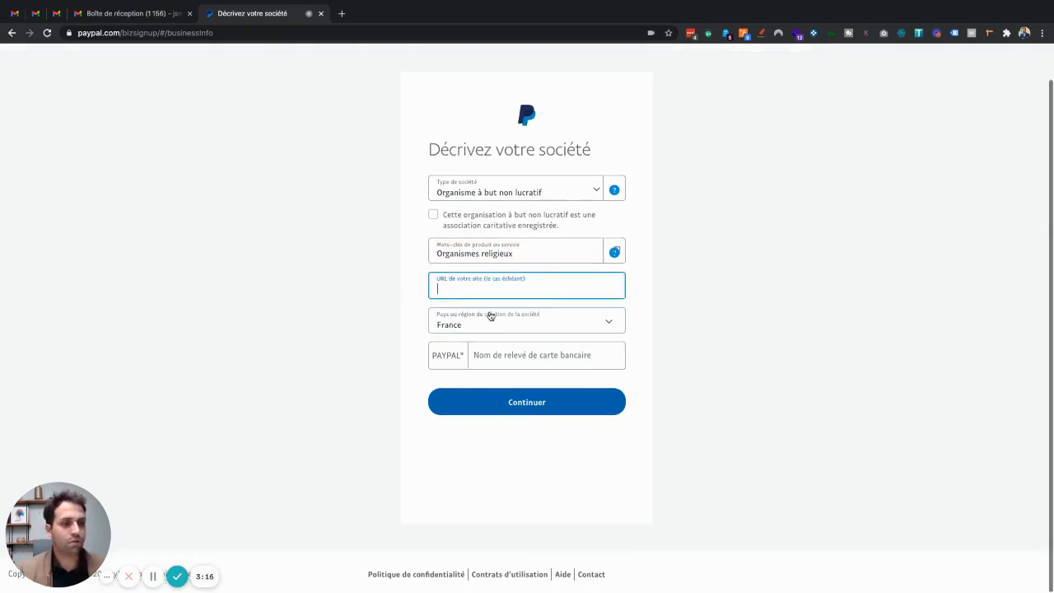
pyautogui.click(499, 324)
pyautogui.click(499, 324)
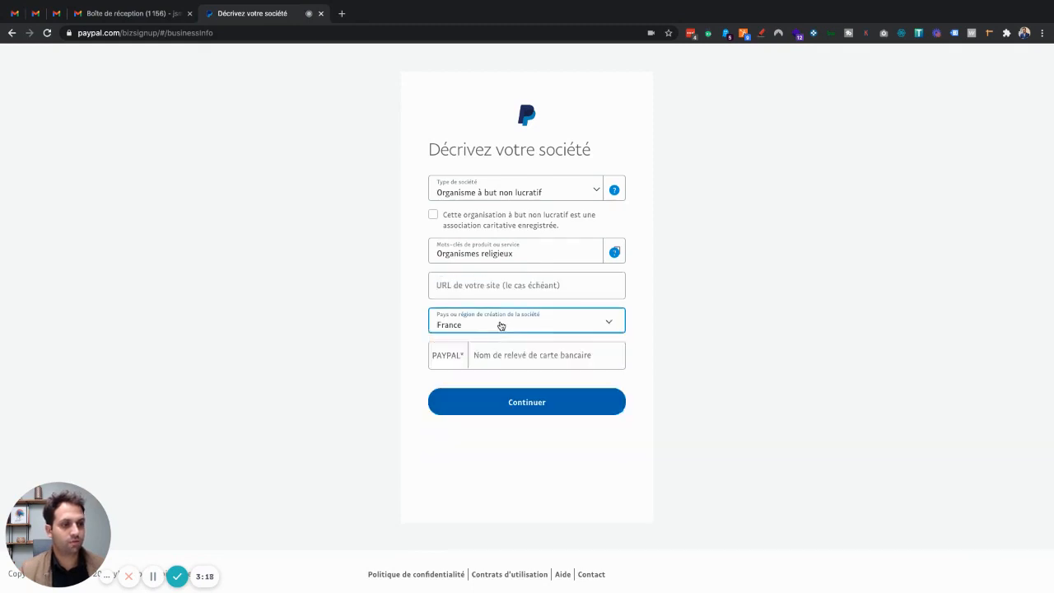
pyautogui.click(545, 358)
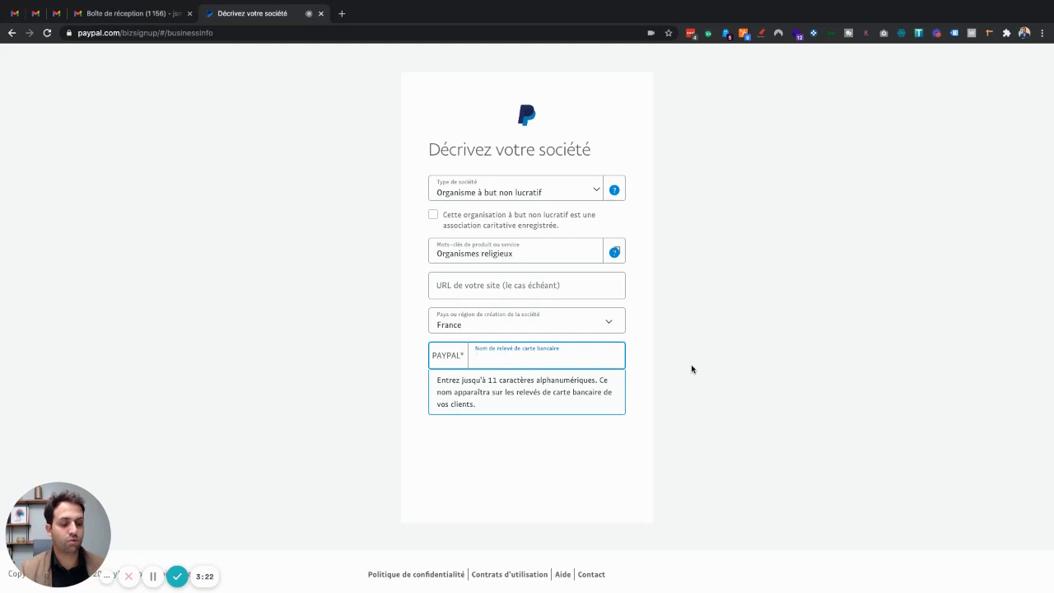
pyautogui.write('EGLISE LPP')
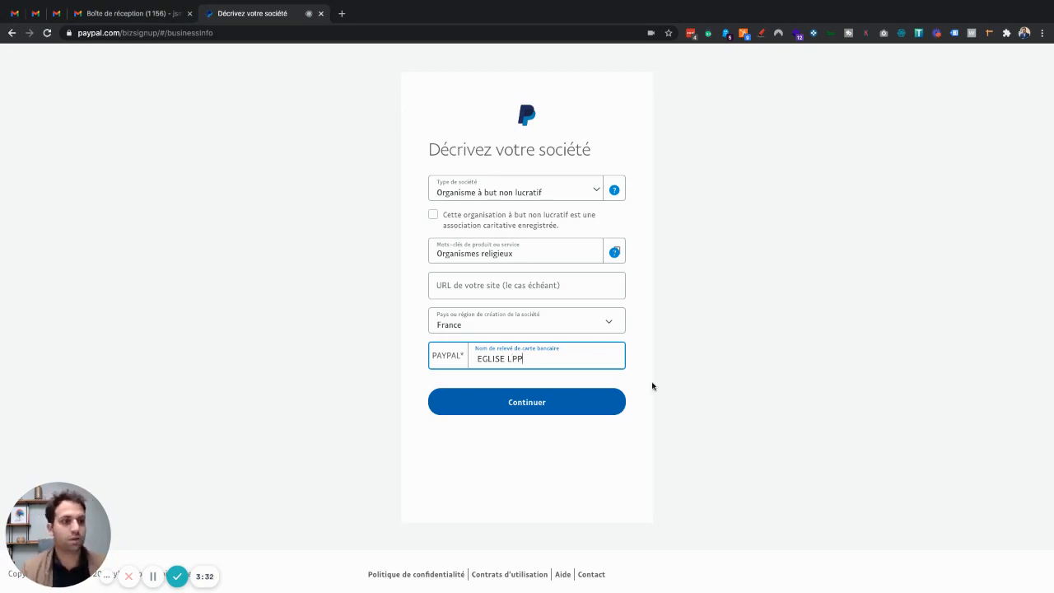
pyautogui.click(523, 407)
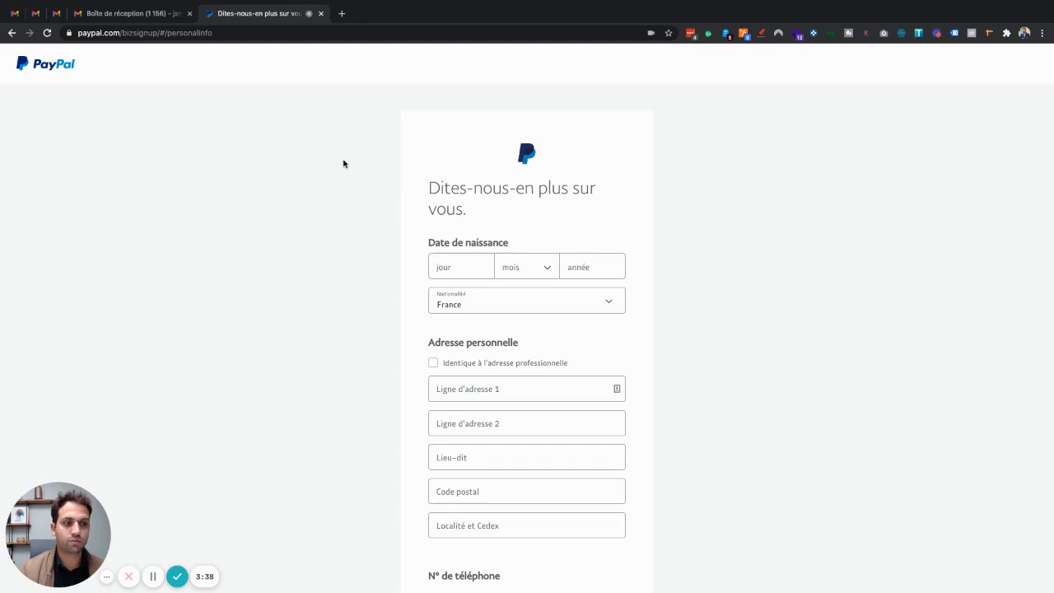
# Step: Enter the contact's date of birth: day, month and year
pyautogui.scroll(-1, 345, 163)
pyautogui.click(454, 236)
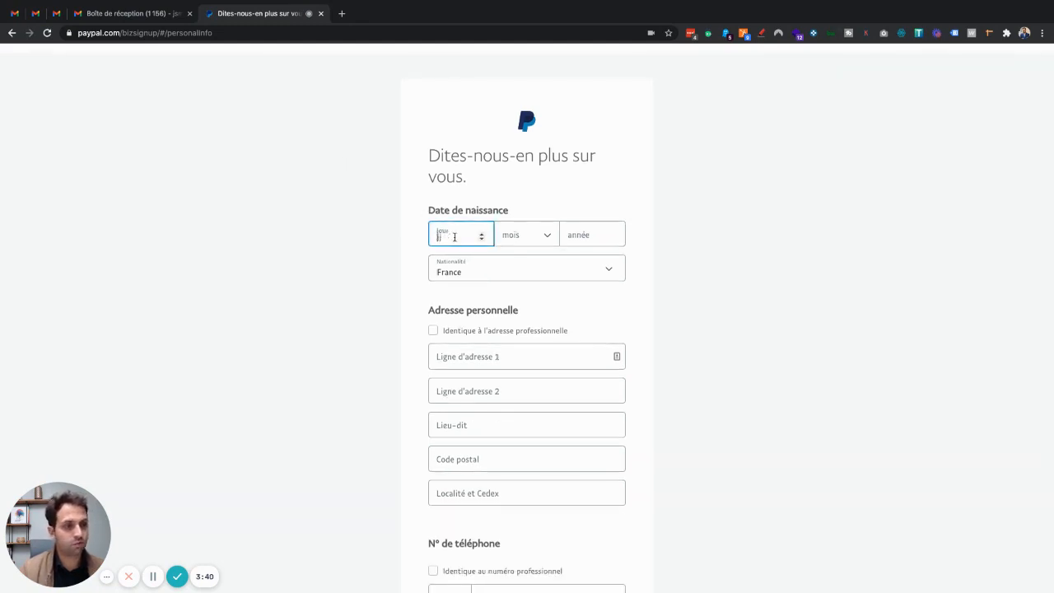
pyautogui.write('15')
pyautogui.press('Tab')
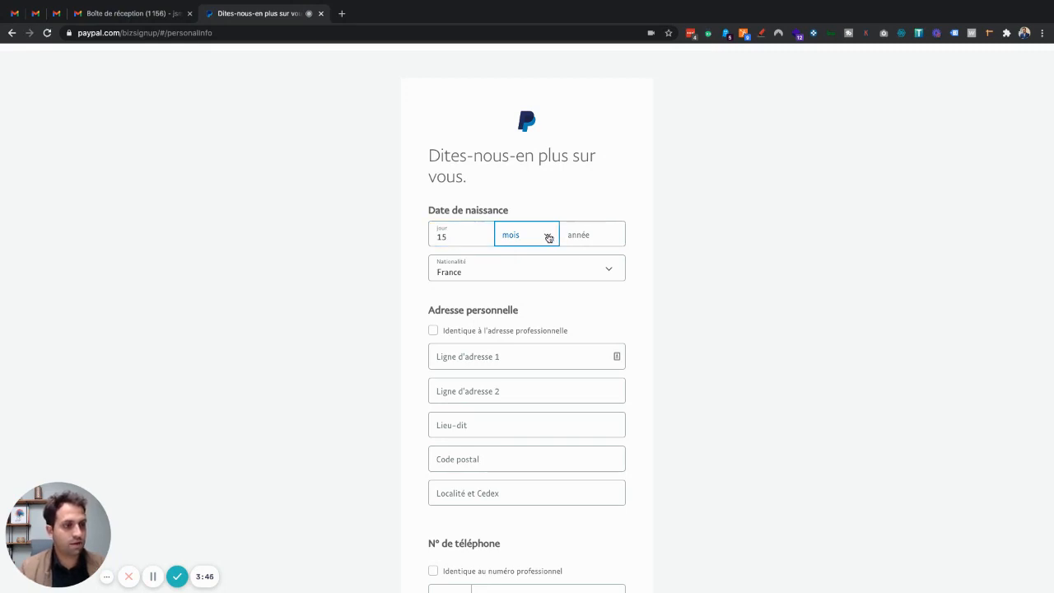
pyautogui.click(548, 237)
pyautogui.scroll(-1, 525, 331)
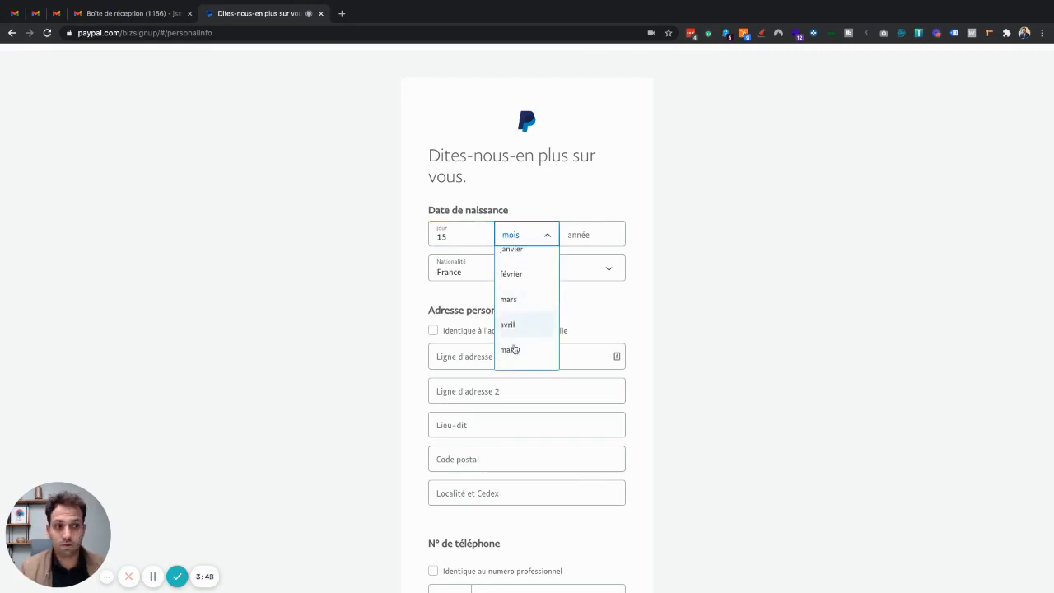
pyautogui.click(510, 349)
pyautogui.click(591, 238)
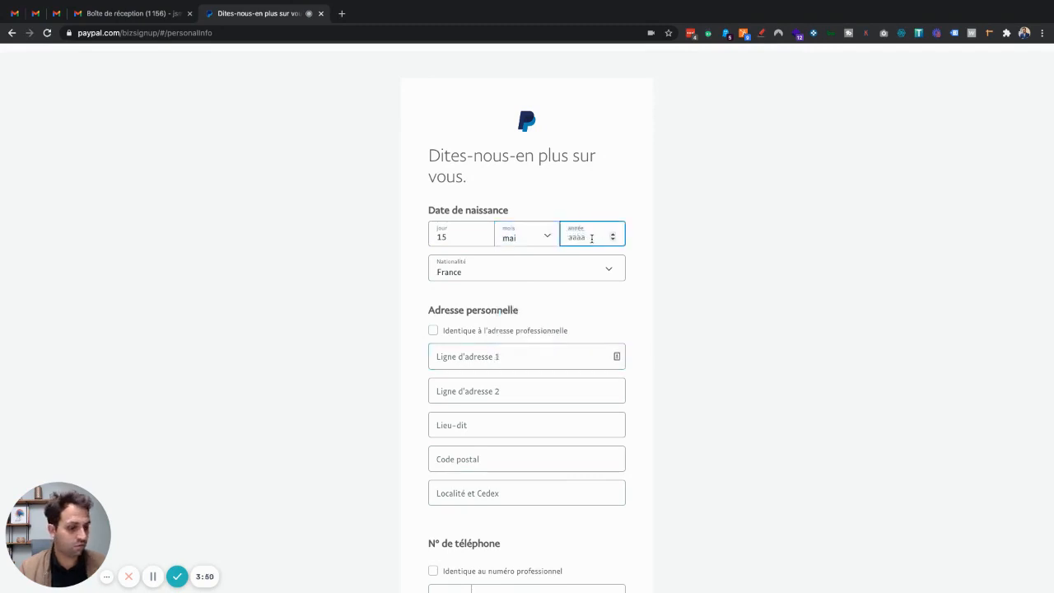
pyautogui.write('1988')
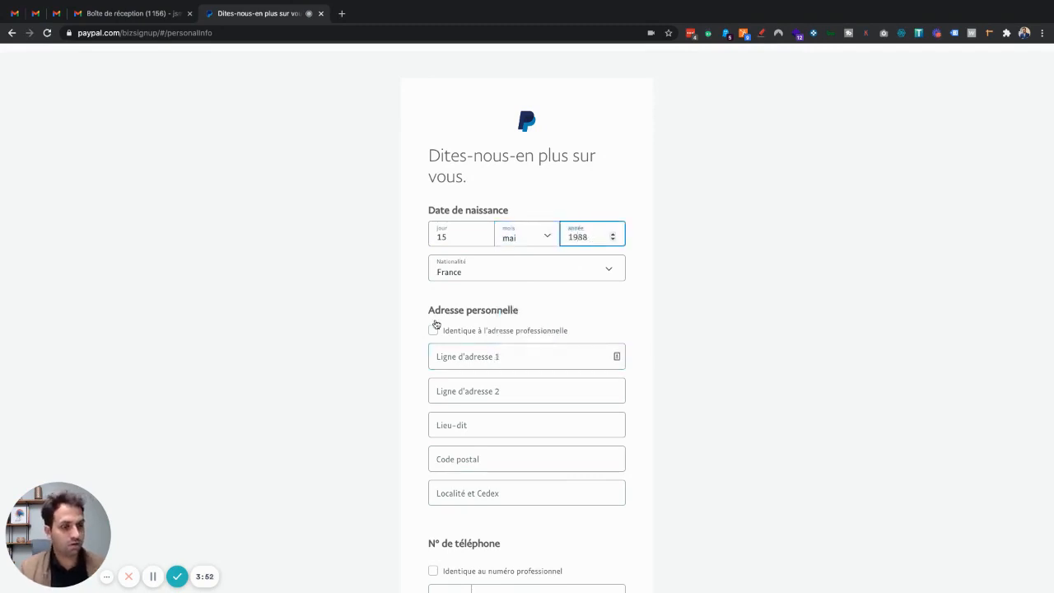
pyautogui.click(339, 299)
# Step: Reuse the business address and phone as personal details and submit the form
pyautogui.scroll(-2, 340, 300)
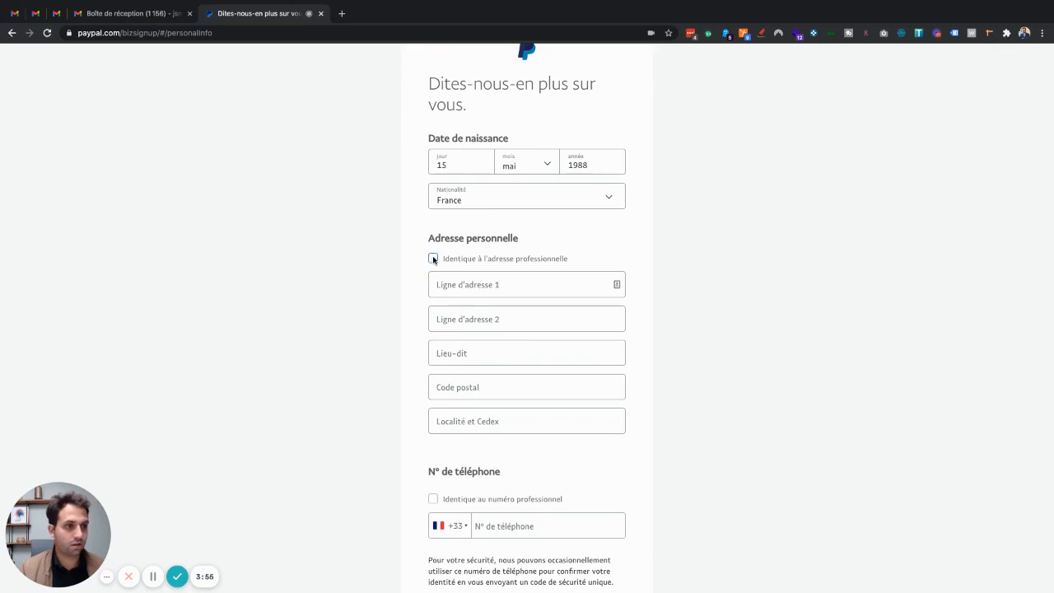
pyautogui.click(433, 259)
pyautogui.scroll(-3, 337, 250)
pyautogui.click(485, 267)
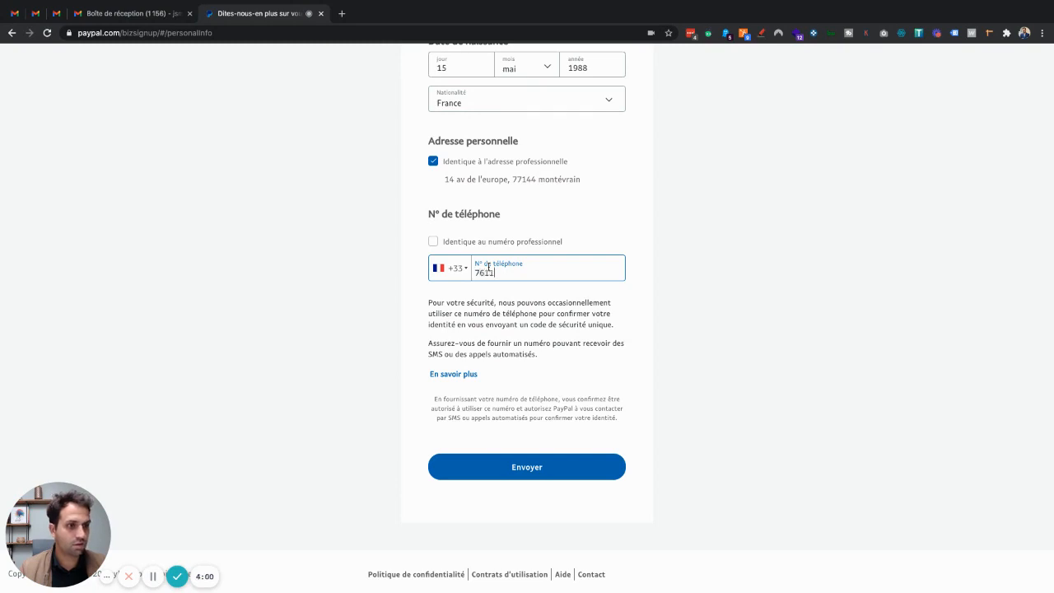
pyautogui.click(439, 244)
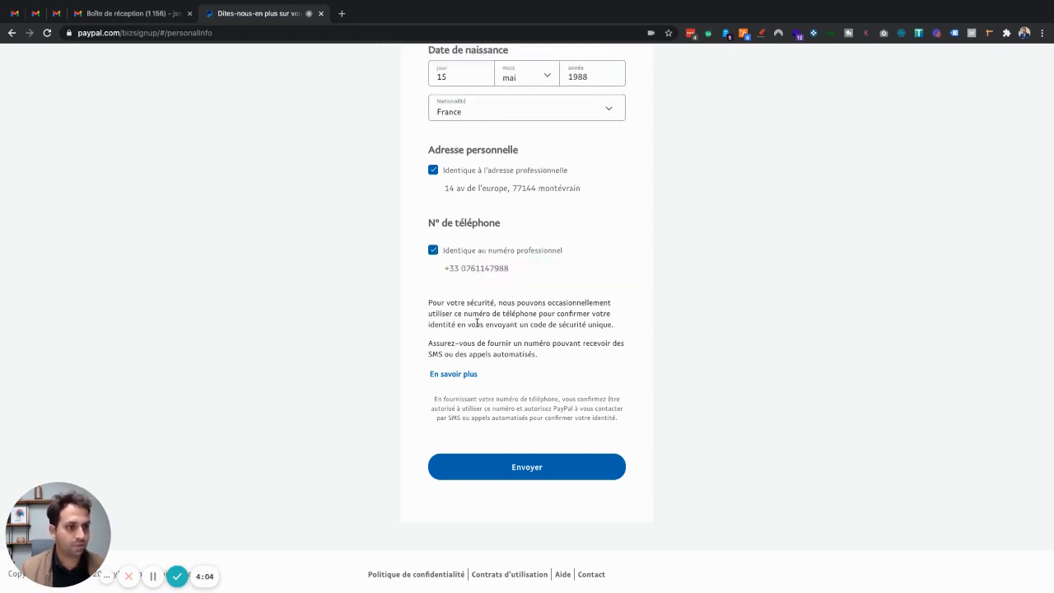
pyautogui.click(521, 467)
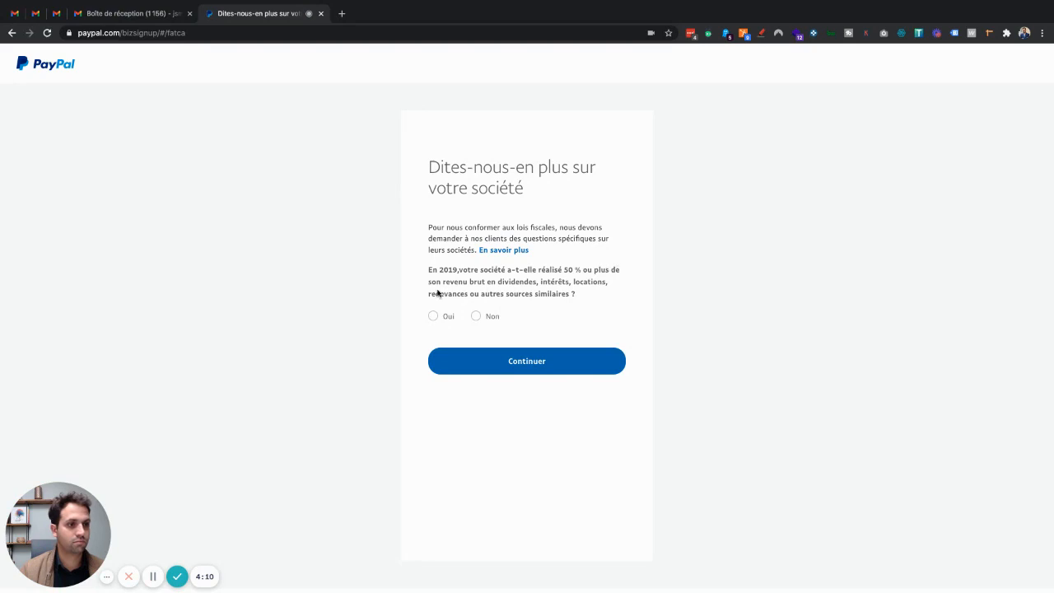
# Step: Answer Non to both the 2019 income and assets questions and continue
pyautogui.click(476, 317)
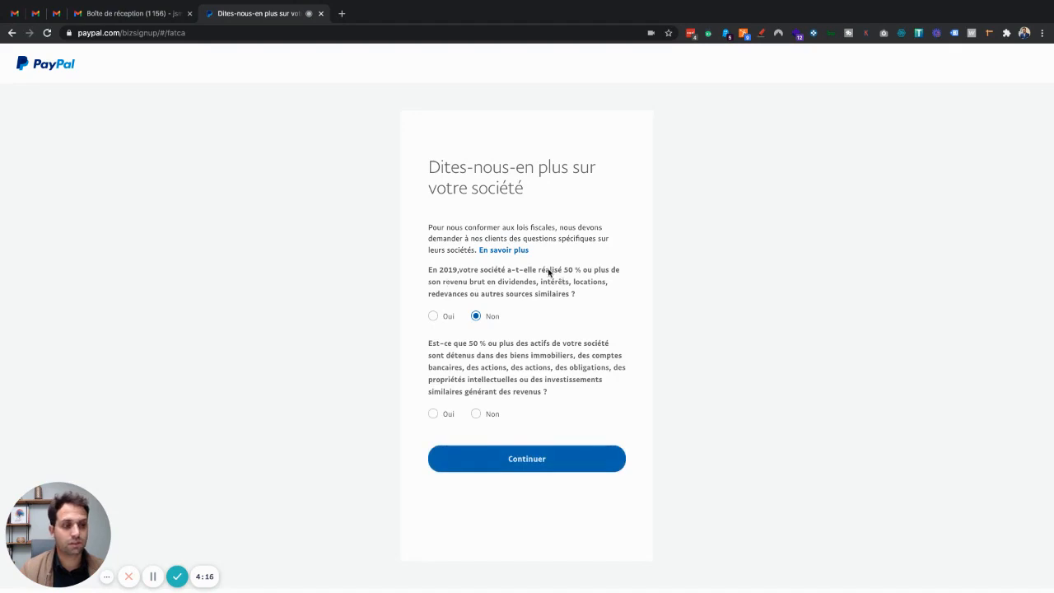
pyautogui.moveTo(549, 270); pyautogui.dragTo(595, 271)
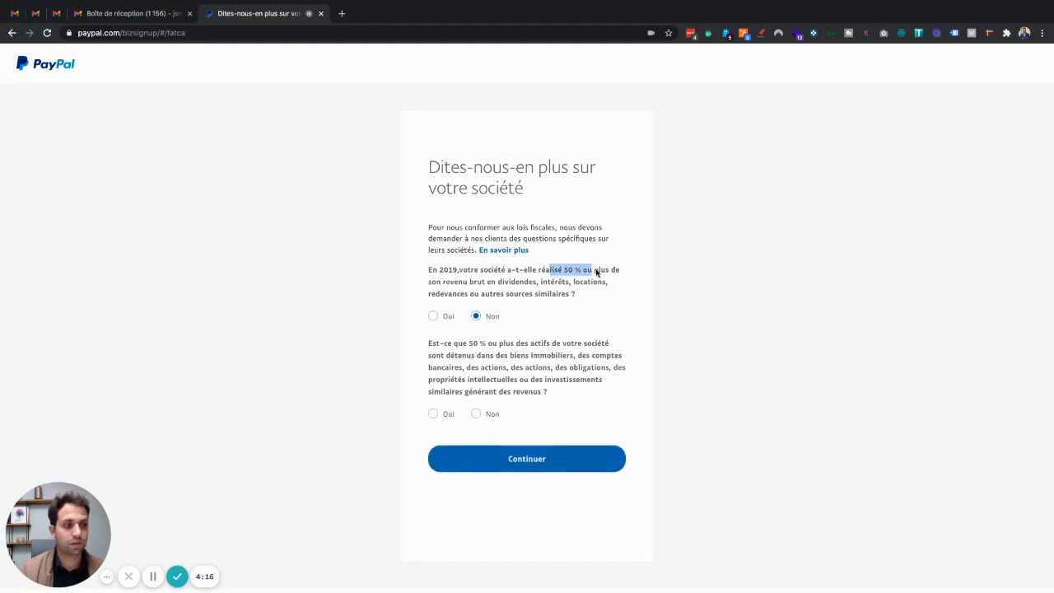
pyautogui.click(453, 290)
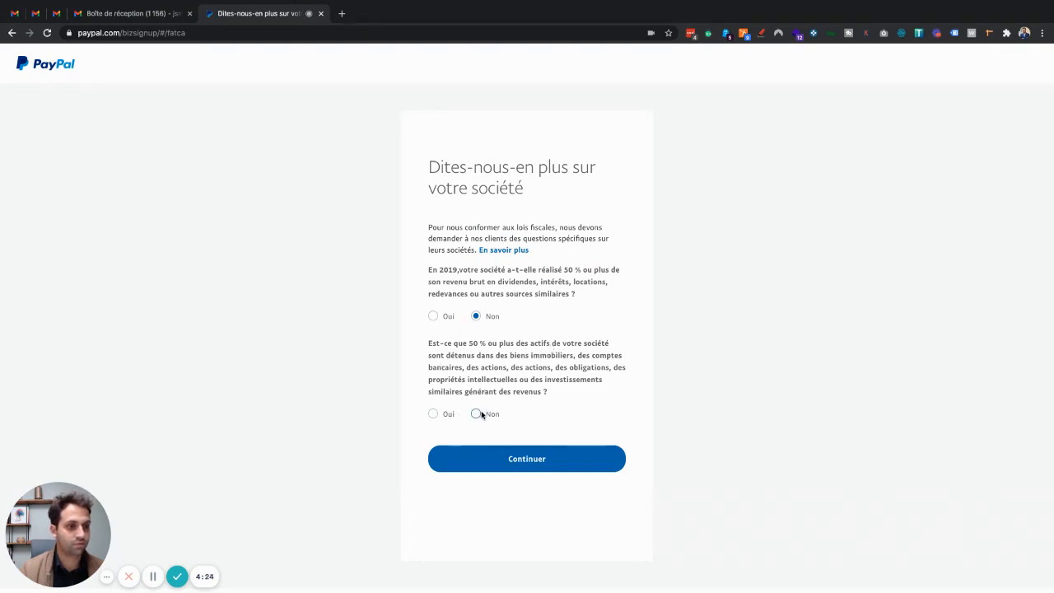
pyautogui.click(476, 414)
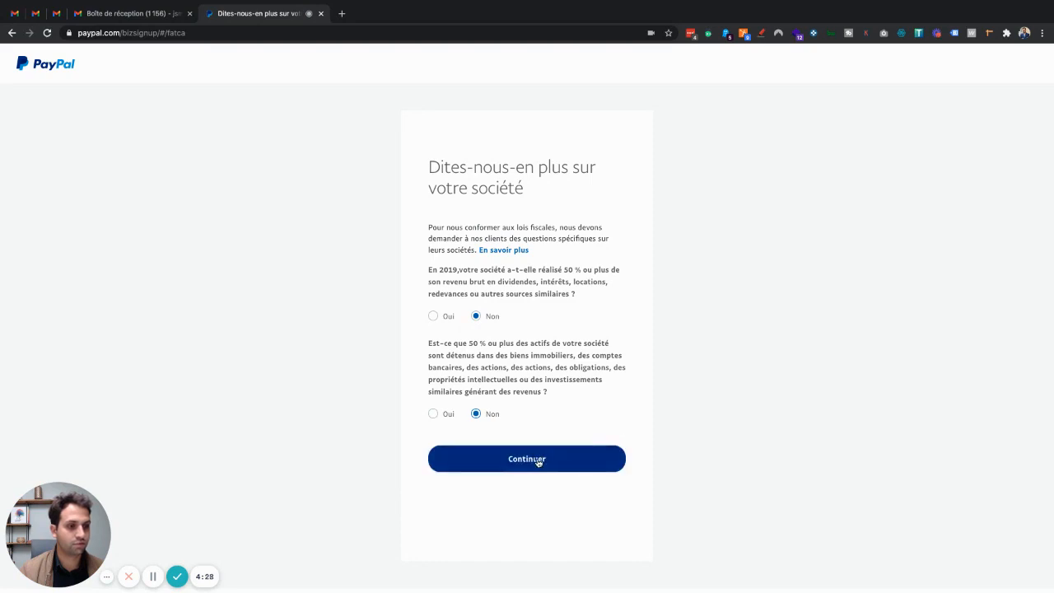
pyautogui.click(538, 462)
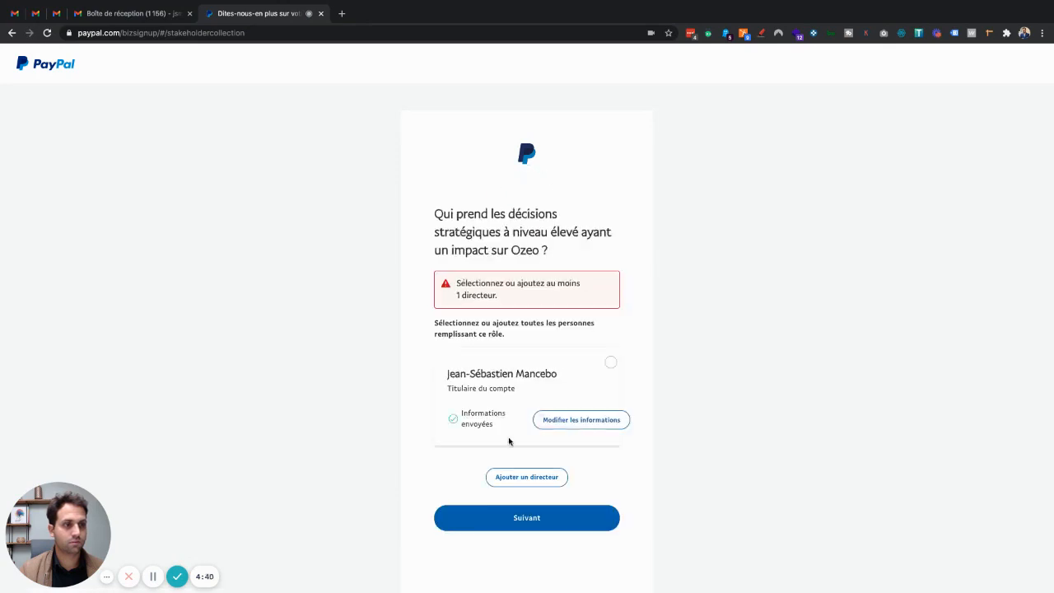
# Step: Tick the account holder's card as Directeur, then as représentant autorisé, submitting both pages
pyautogui.click(611, 363)
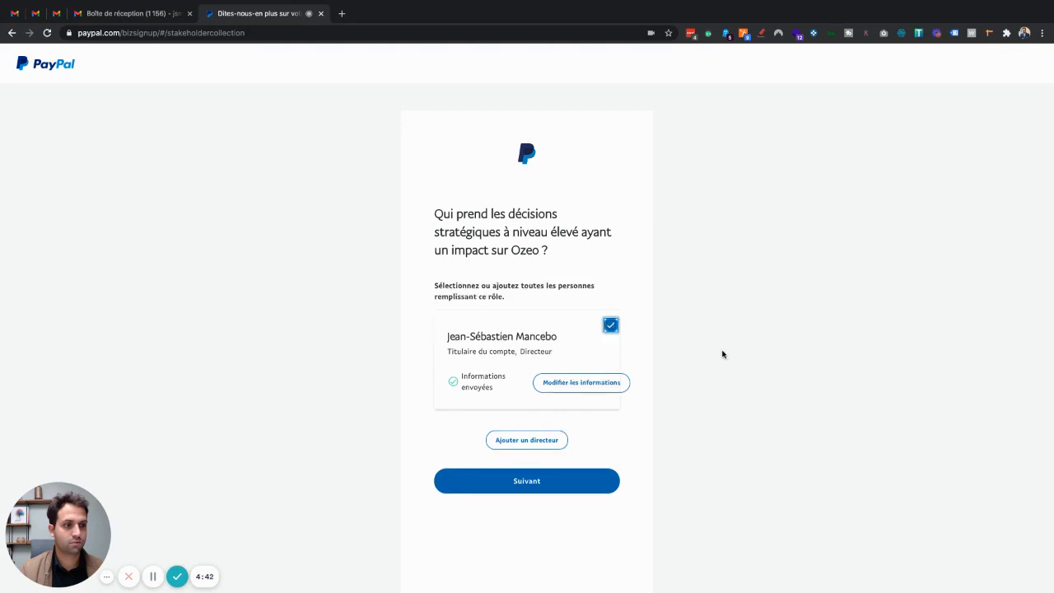
pyautogui.click(526, 439)
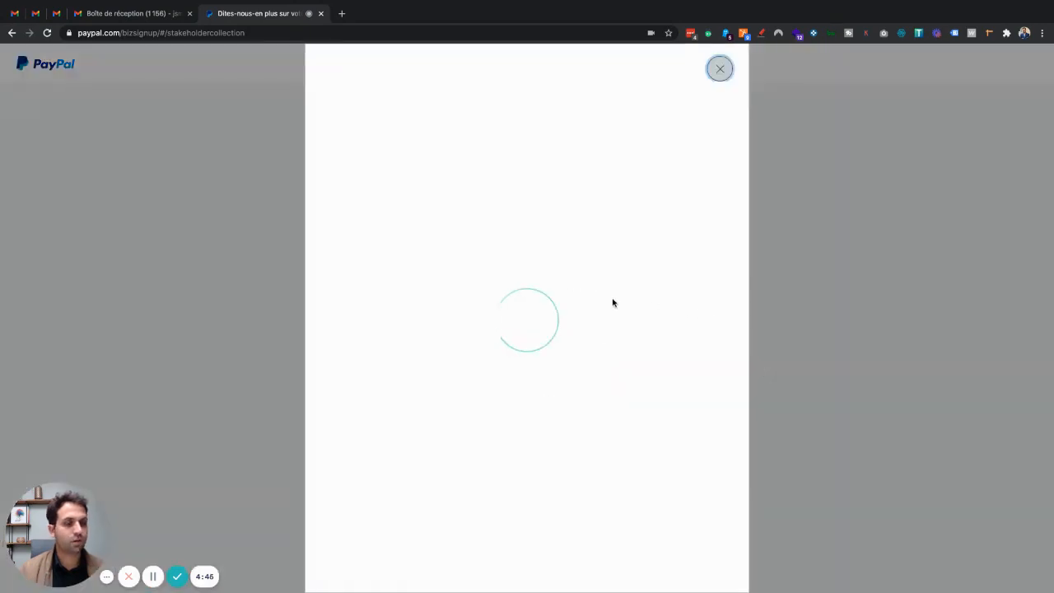
pyautogui.click(718, 71)
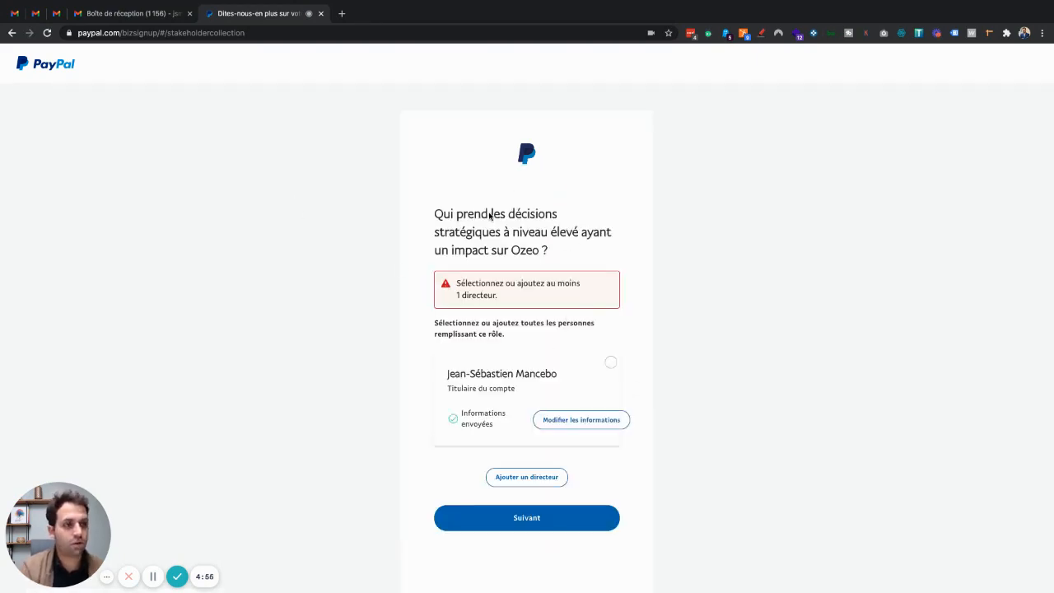
pyautogui.click(610, 363)
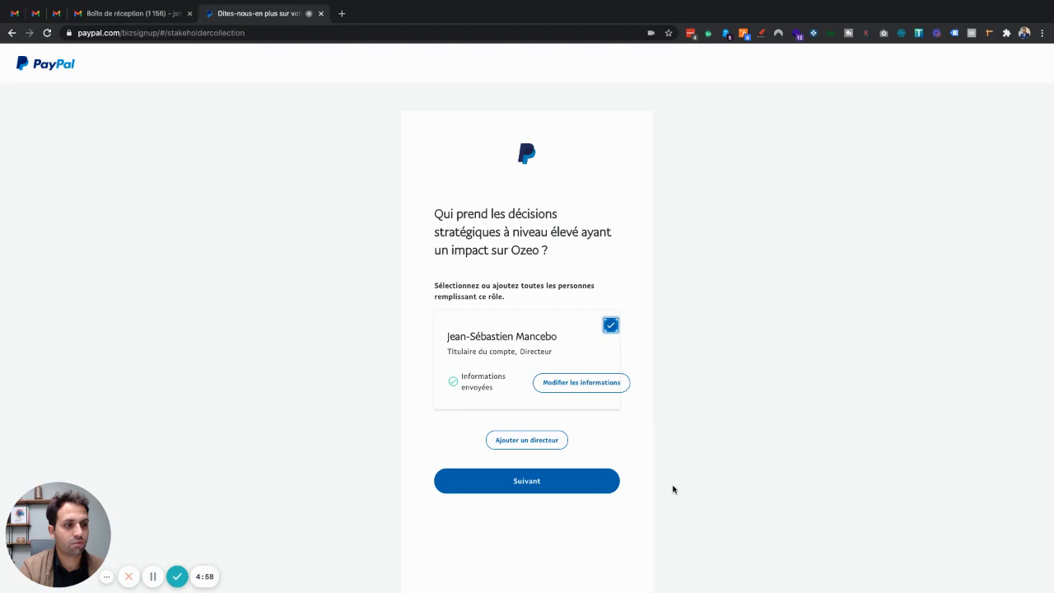
pyautogui.click(539, 491)
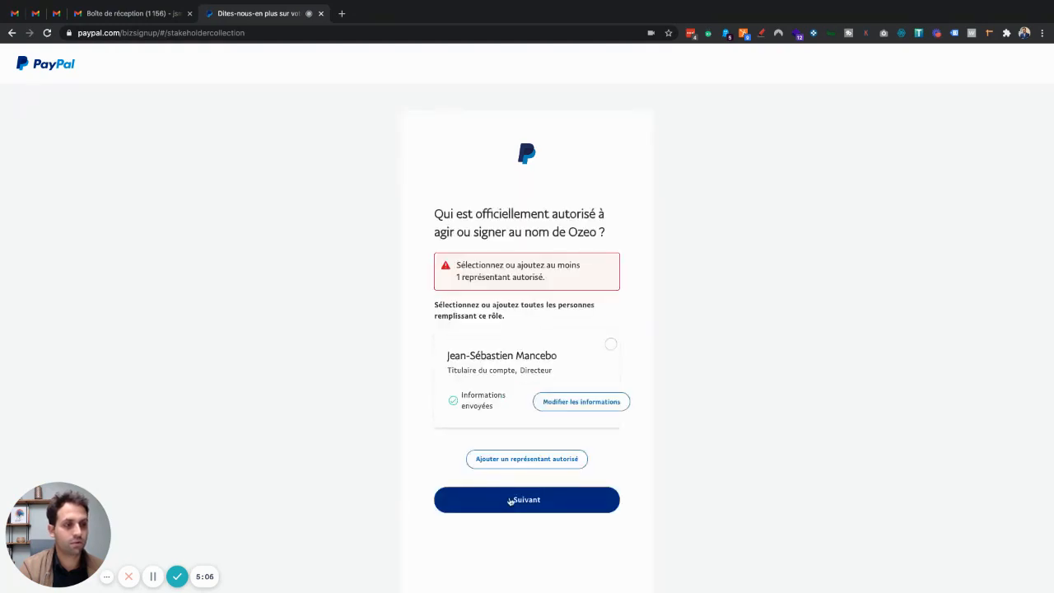
pyautogui.click(611, 347)
pyautogui.click(529, 476)
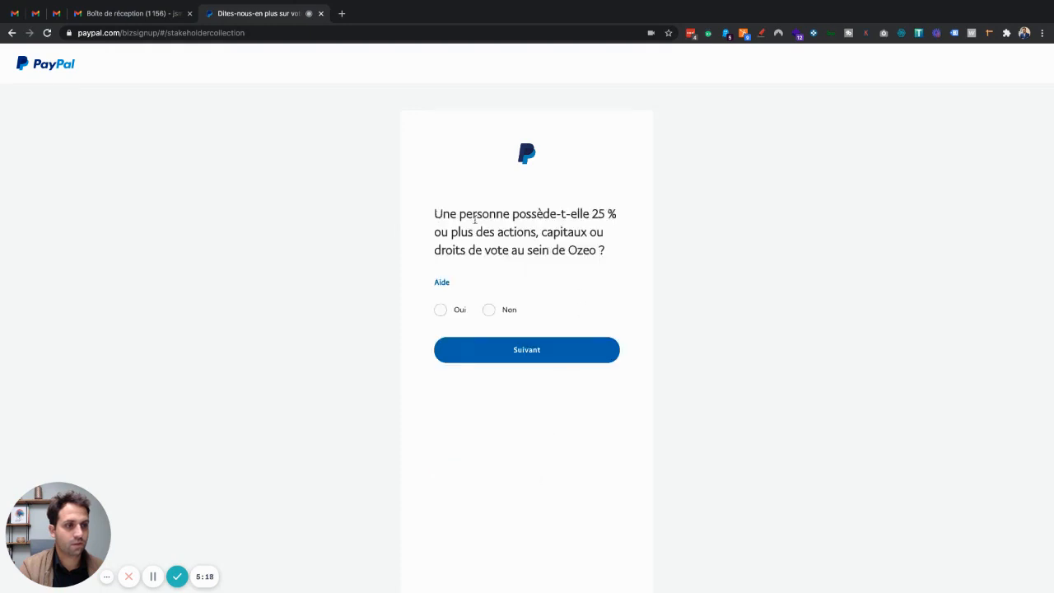
# Step: Answer Oui to the 25 % ownership question and tick the account holder as shareholder
pyautogui.moveTo(434, 214); pyautogui.dragTo(613, 262)
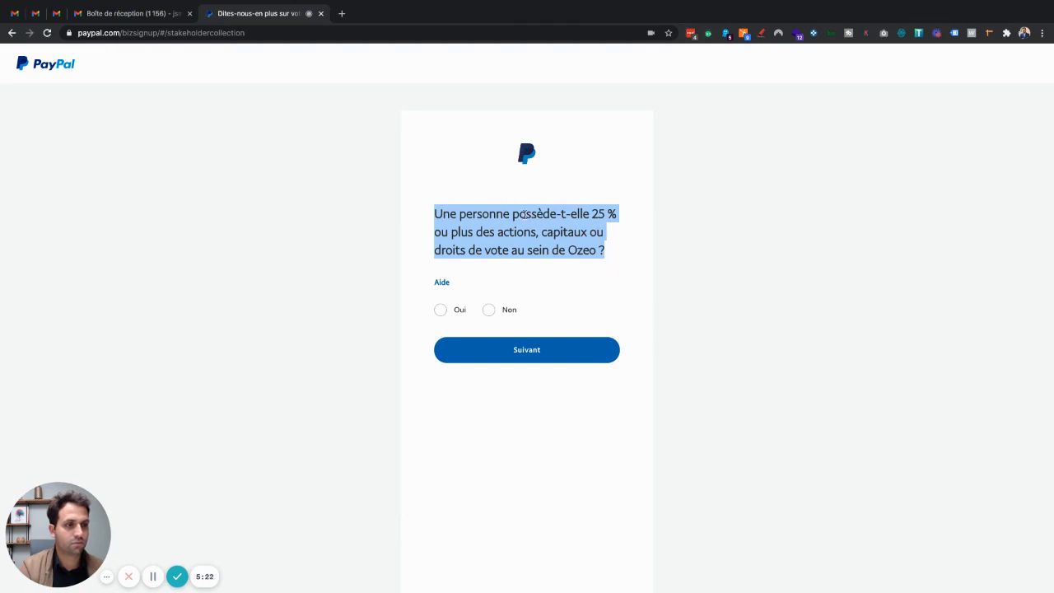
pyautogui.click(438, 311)
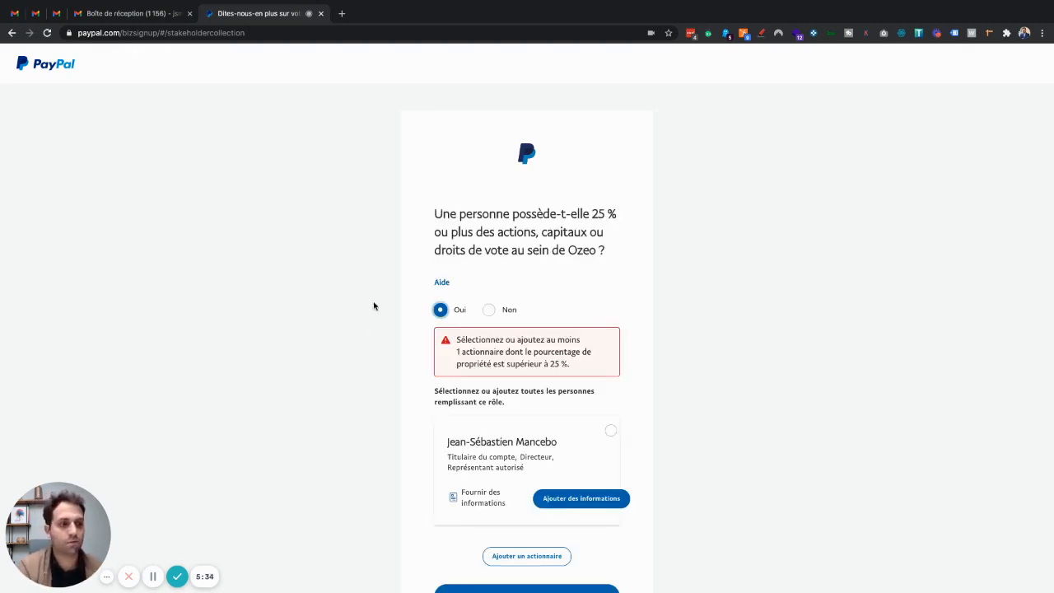
pyautogui.scroll(-1, 627, 414)
pyautogui.click(610, 413)
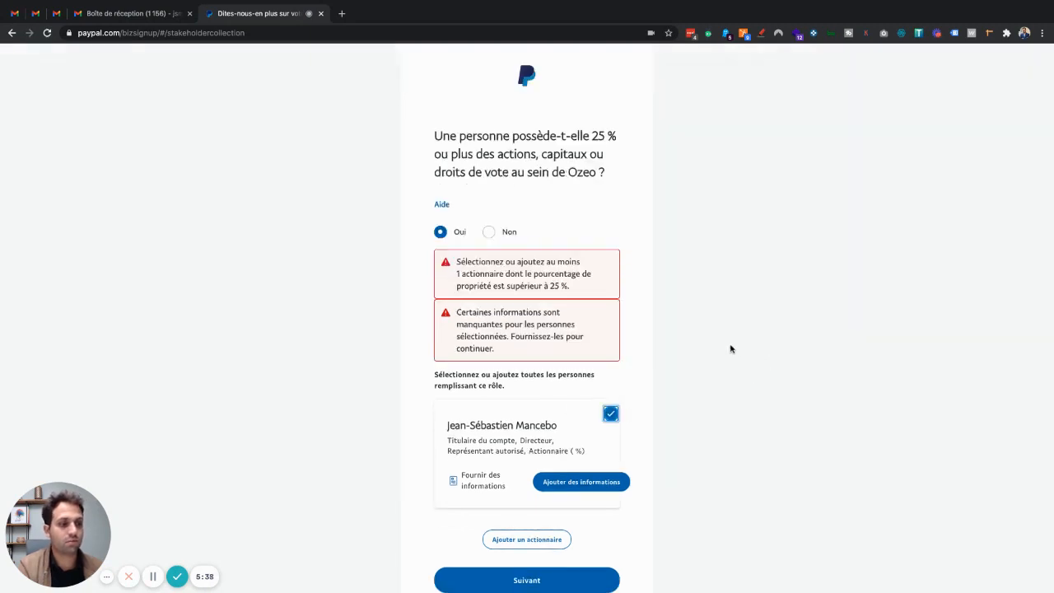
# Step: Try to continue past the ownership step, then change the 25 % ownership answer to Non
pyautogui.scroll(-3, 731, 349)
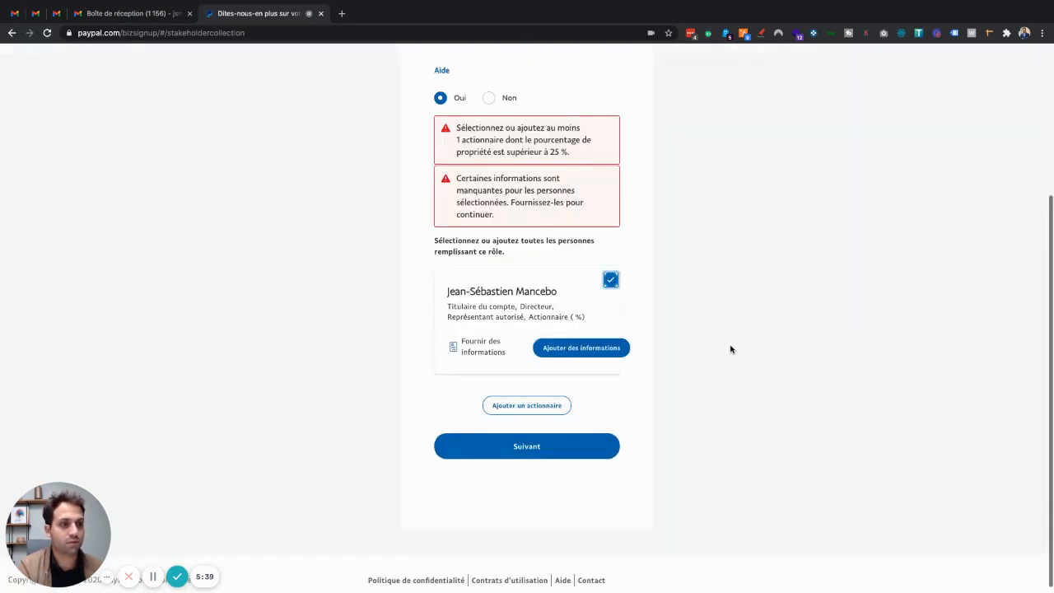
pyautogui.click(531, 444)
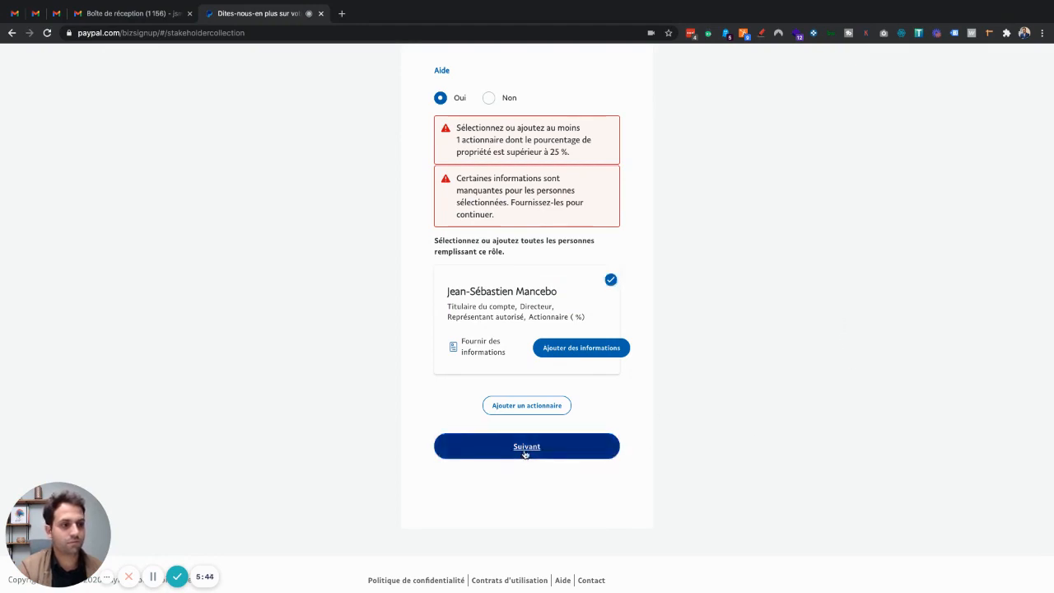
pyautogui.click(153, 577)
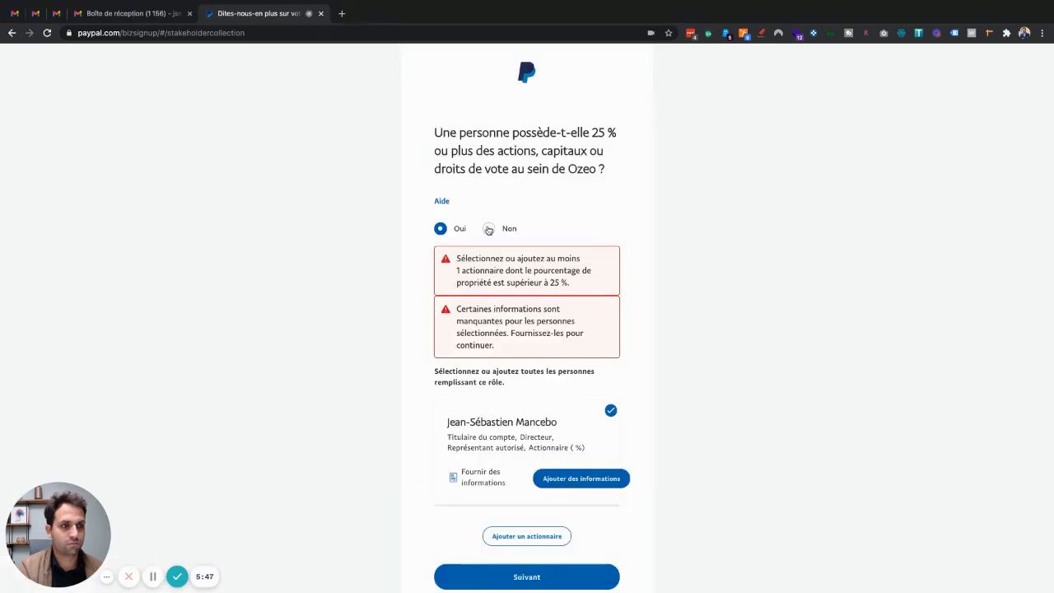
pyautogui.click(488, 229)
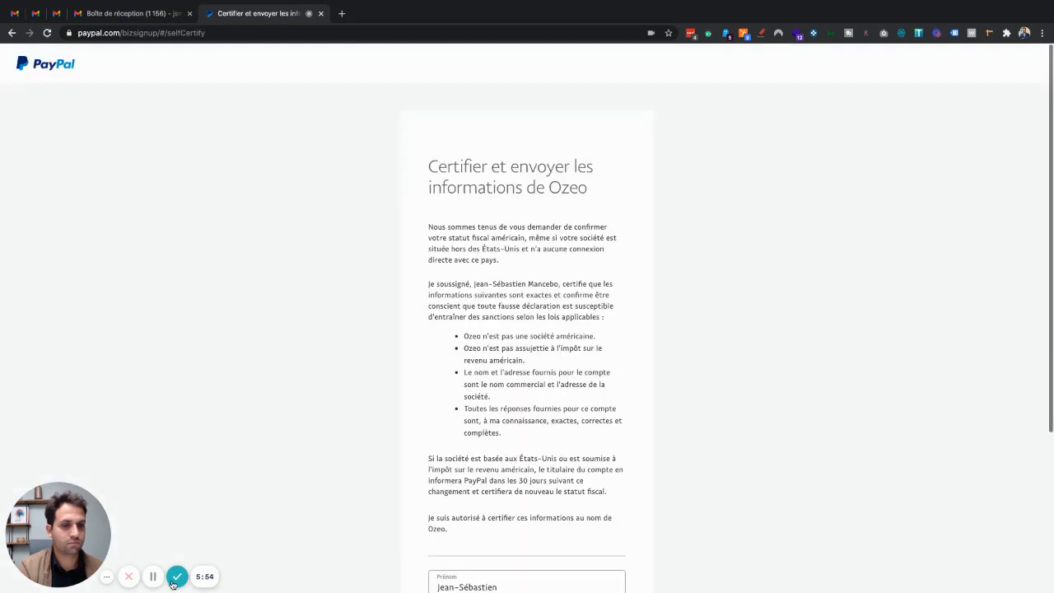
# Step: Review Ozeo's US tax certification statements and submit them with Certifier et envoyer
pyautogui.scroll(-1, 532, 383)
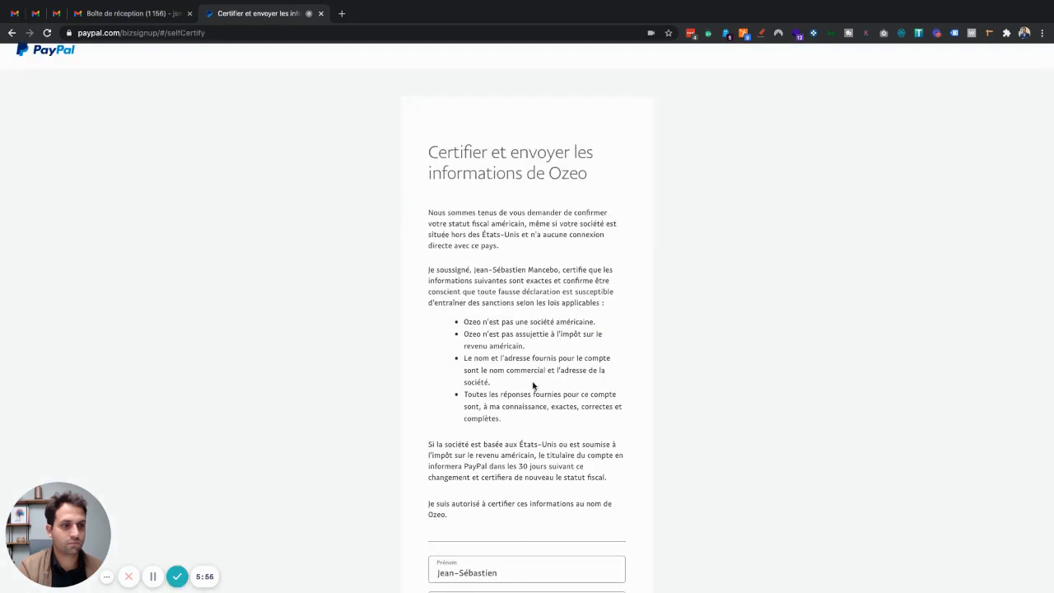
pyautogui.scroll(-1, 532, 382)
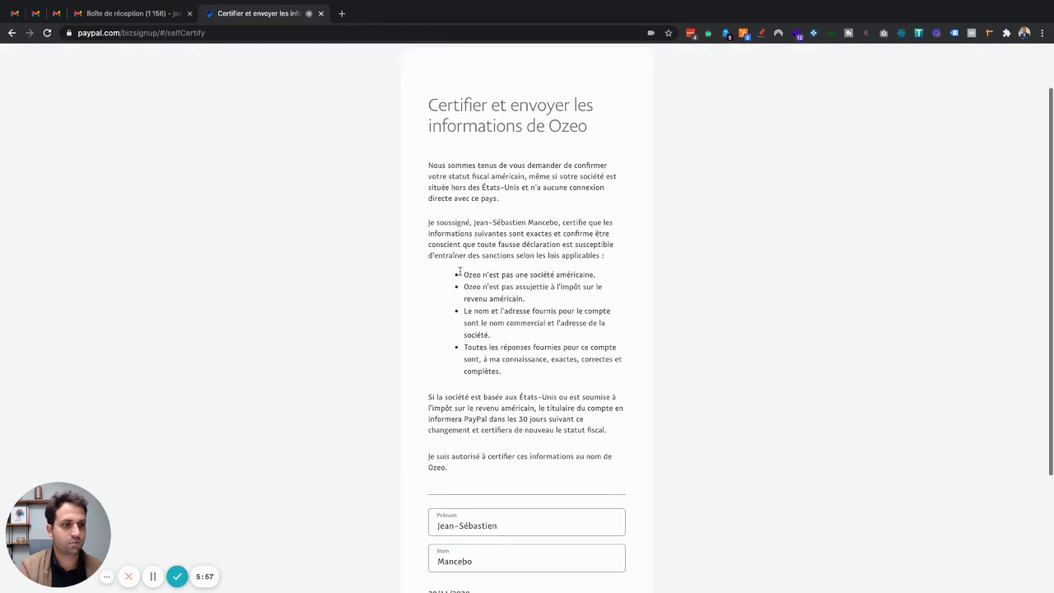
pyautogui.moveTo(463, 277); pyautogui.dragTo(630, 275)
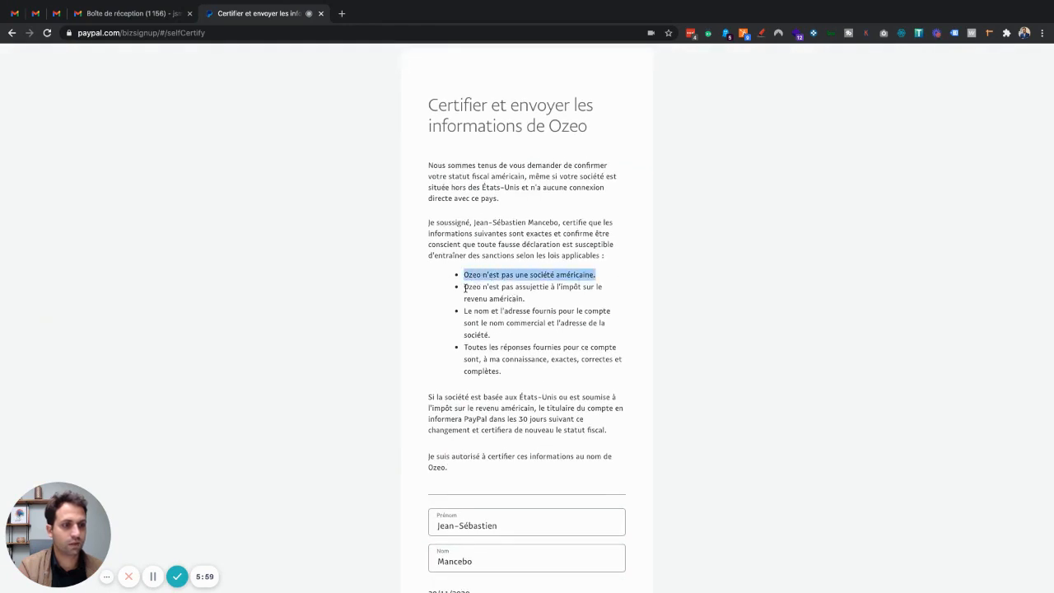
pyautogui.moveTo(465, 286); pyautogui.dragTo(545, 302)
pyautogui.scroll(-1, 547, 303)
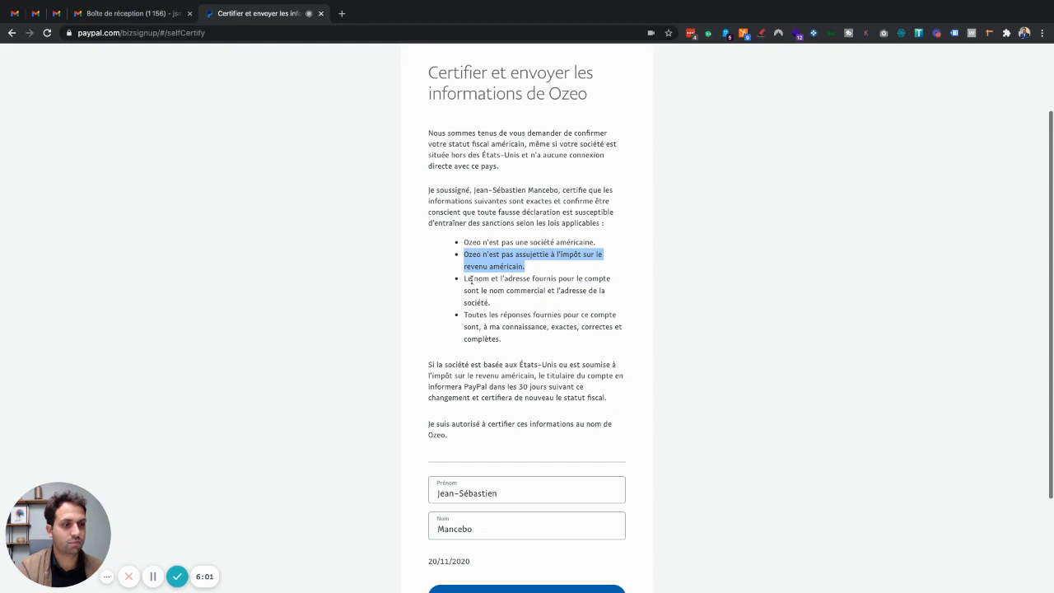
pyautogui.moveTo(468, 279); pyautogui.dragTo(540, 309)
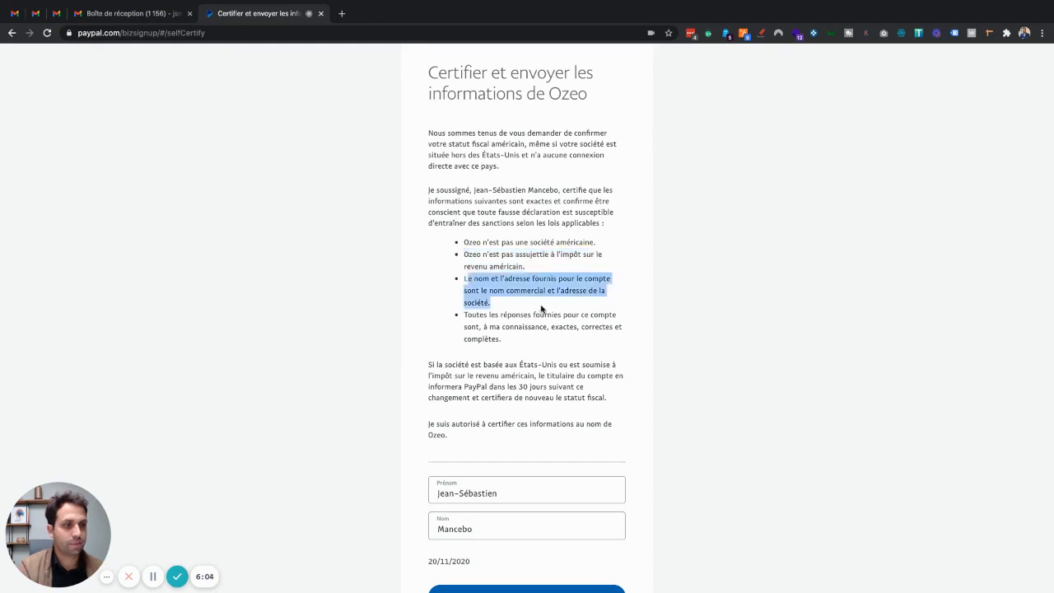
pyautogui.scroll(-2, 541, 307)
pyautogui.moveTo(463, 246); pyautogui.dragTo(537, 276)
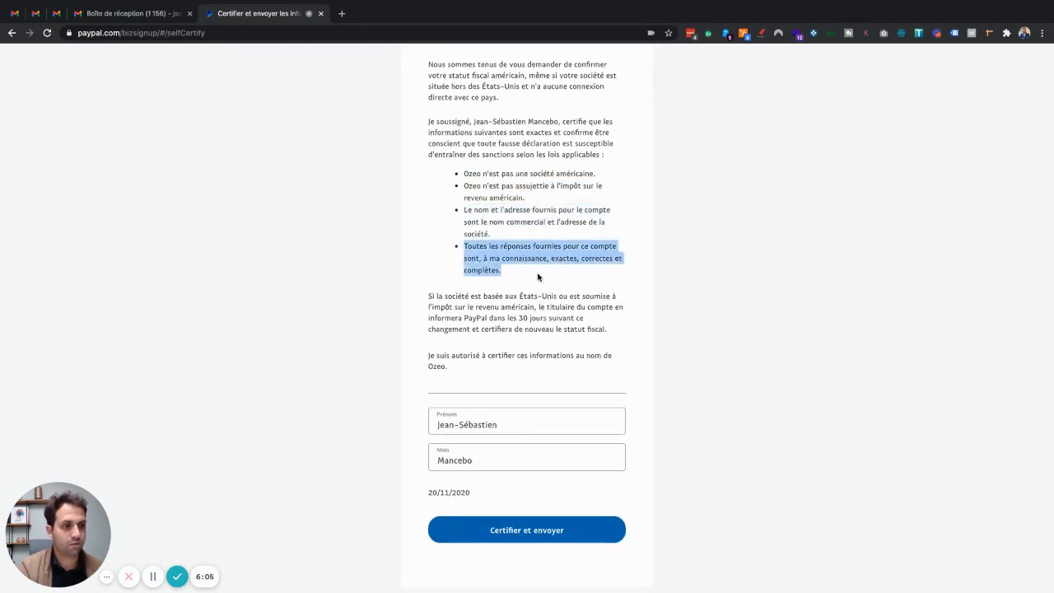
pyautogui.scroll(-2, 537, 277)
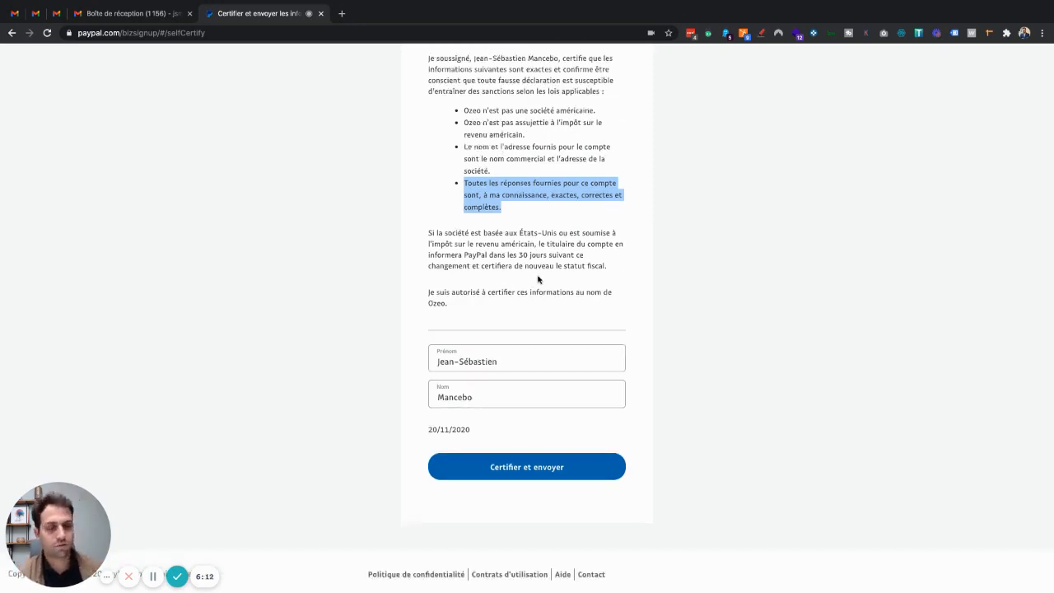
pyautogui.scroll(5, 537, 279)
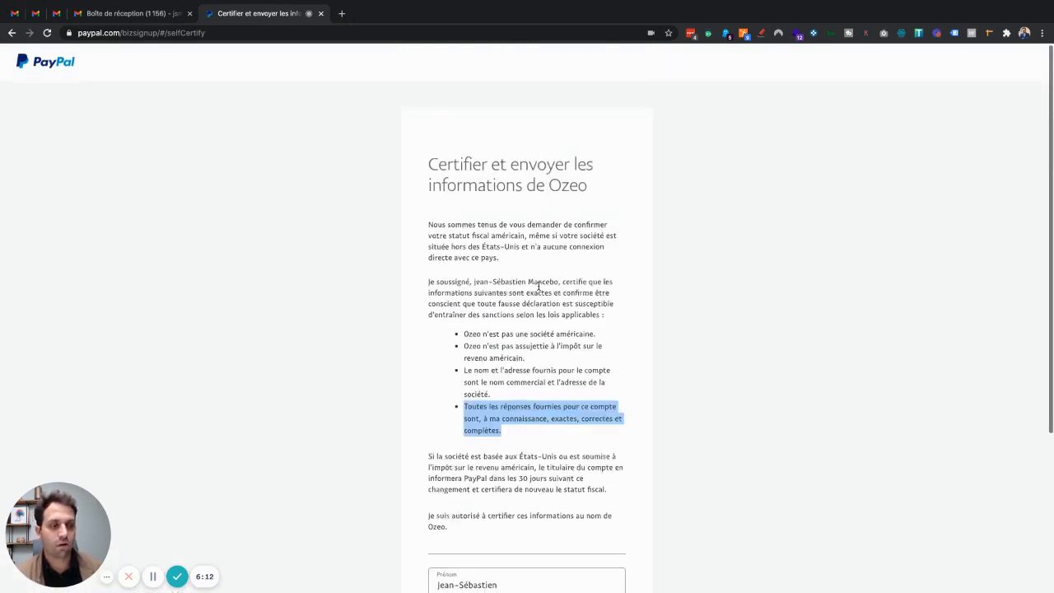
pyautogui.scroll(-3, 538, 284)
pyautogui.scroll(-2, 538, 284)
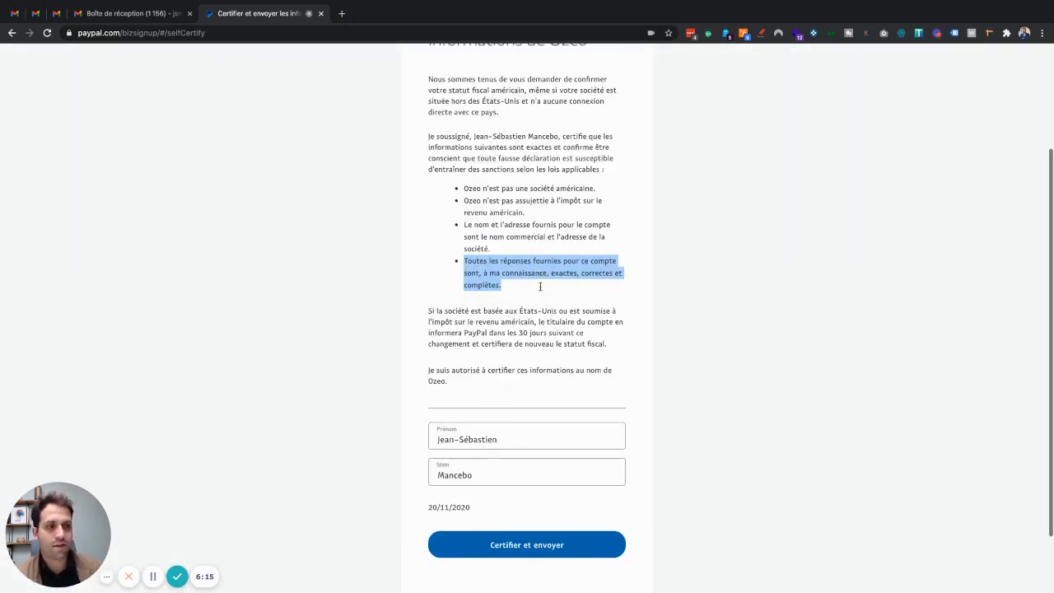
pyautogui.scroll(-2, 539, 284)
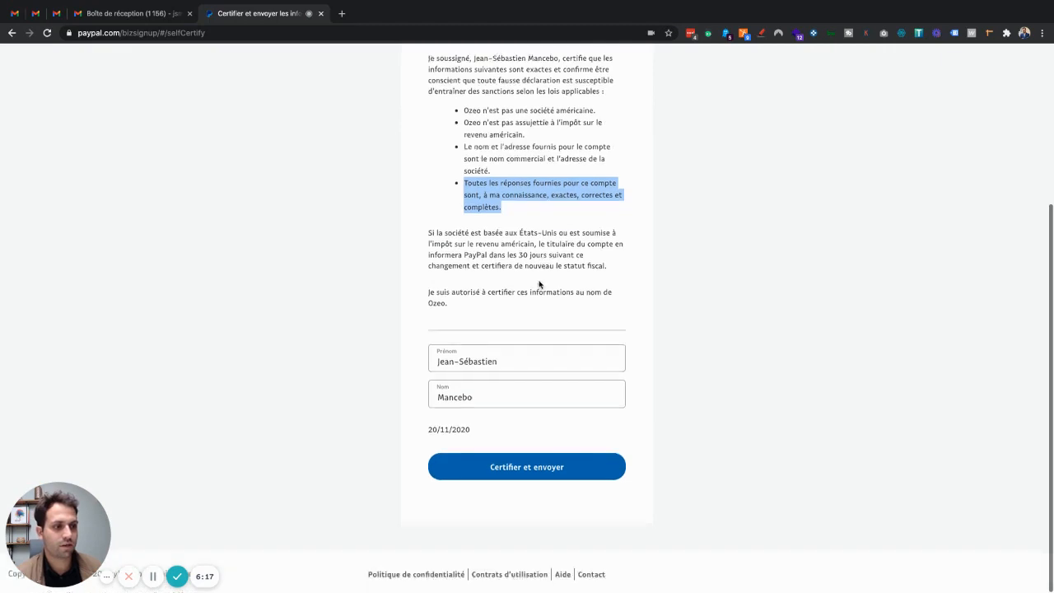
pyautogui.click(535, 470)
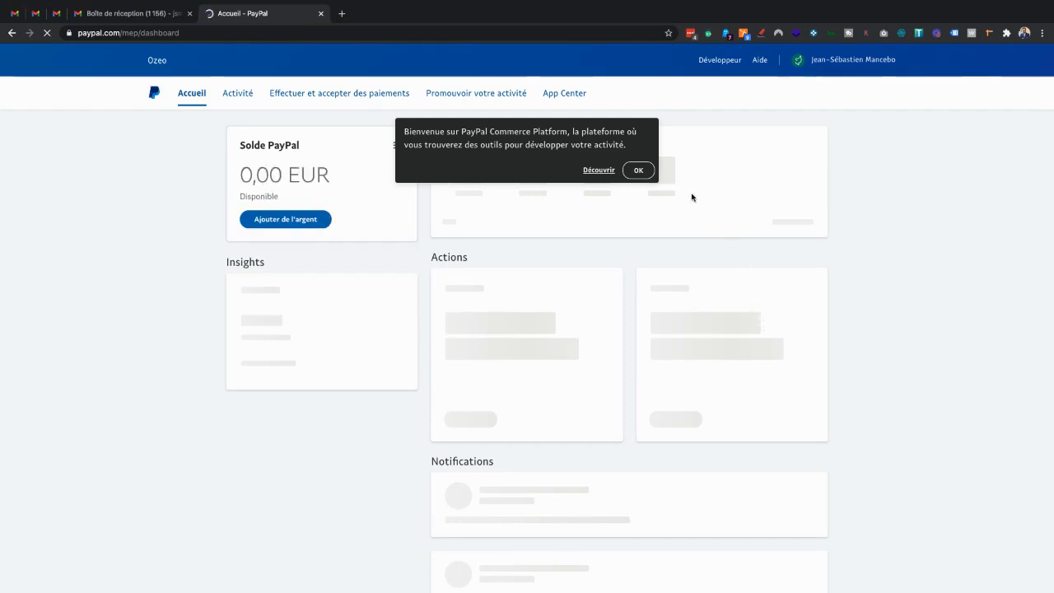
# Step: Acknowledge the Commerce Platform welcome note on the 0,00 EUR business dashboard
pyautogui.click(641, 172)
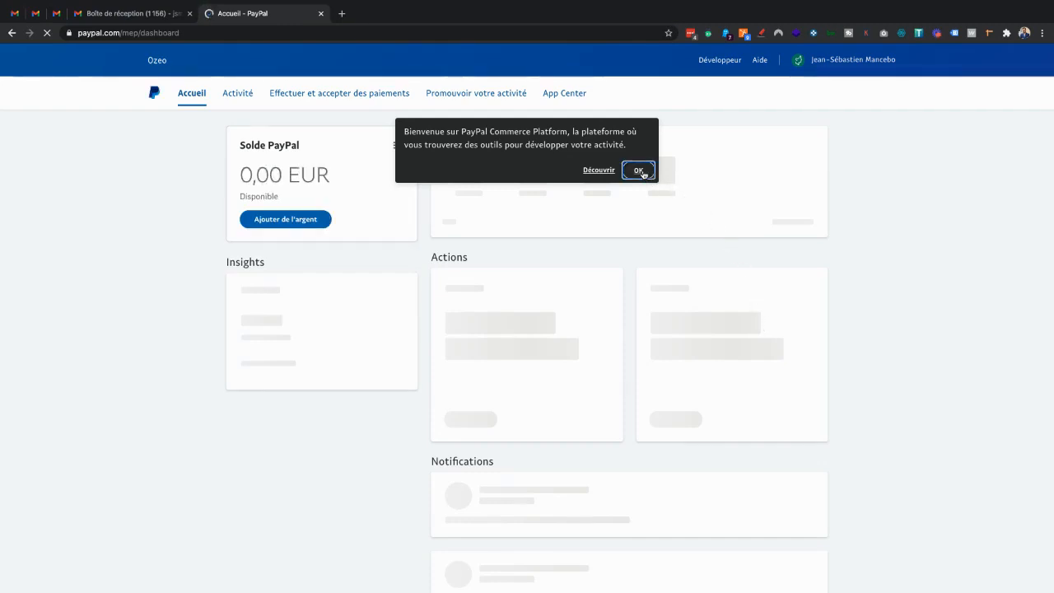